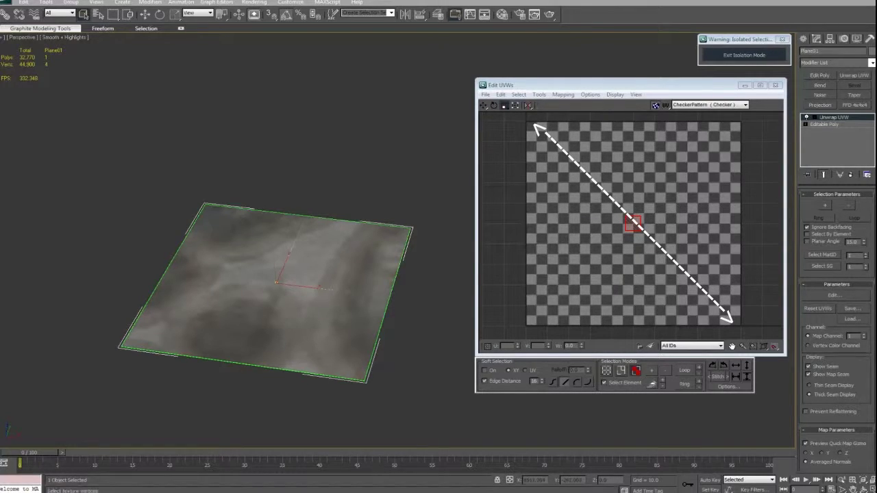
# Display the ground015.jpg map behind the plane's UVs and scale its UV face.
pyautogui.click(745, 105)
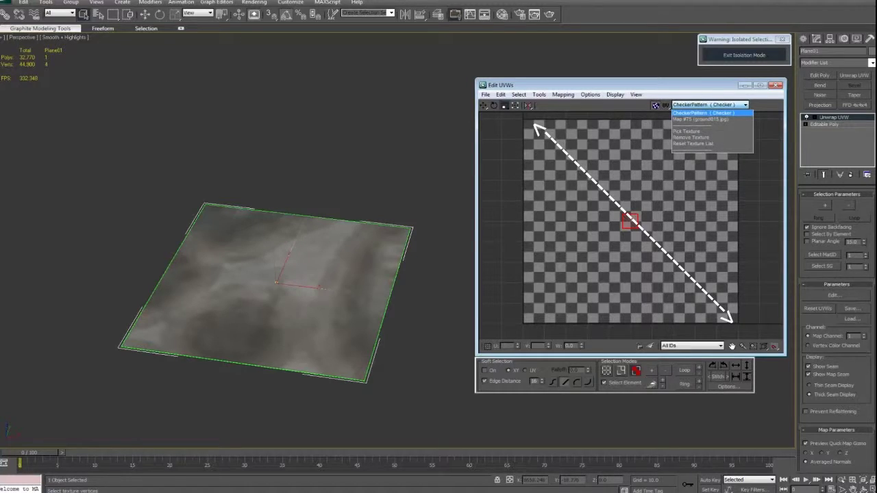
pyautogui.click(700, 119)
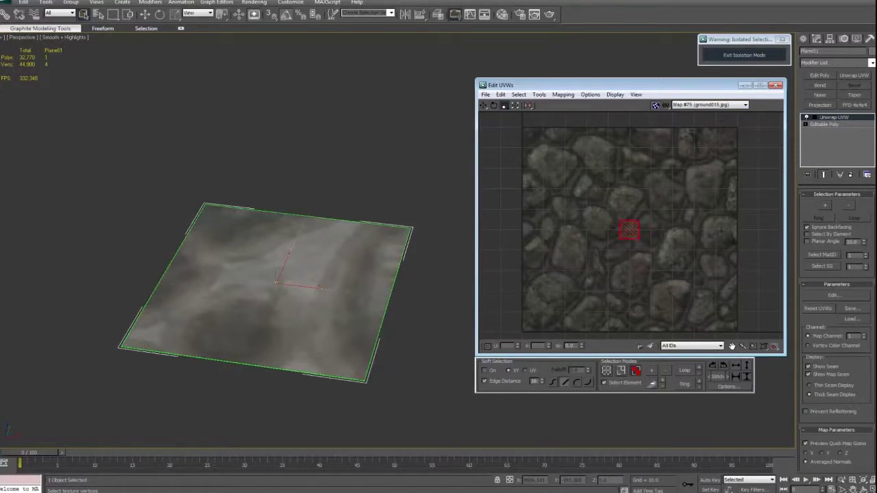
pyautogui.moveTo(629, 230); pyautogui.dragTo(629, 158)
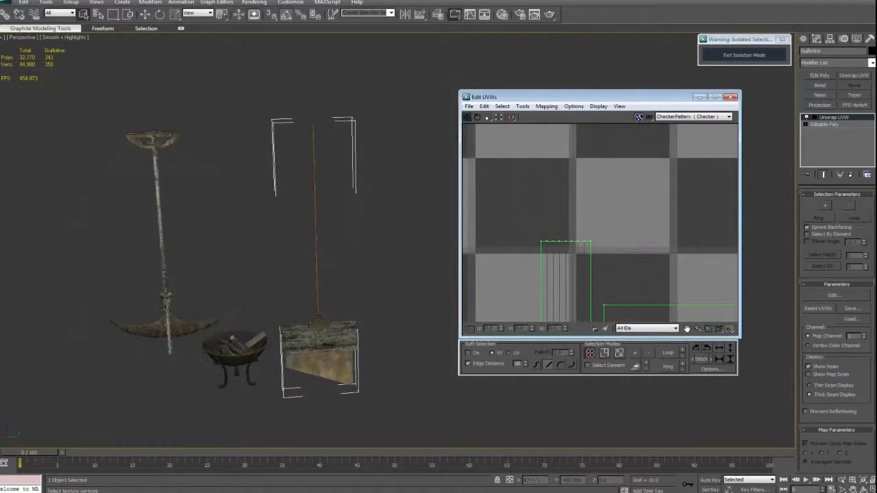
# Examine the full UV layout of the guillotine and that of the separate pendulum.
pyautogui.scroll(-5, 646, 182)
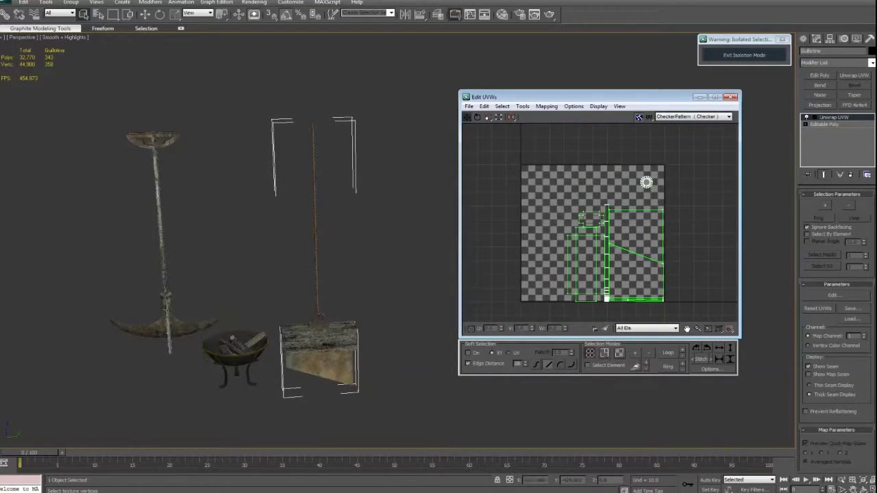
pyautogui.click(731, 97)
pyautogui.click(163, 142)
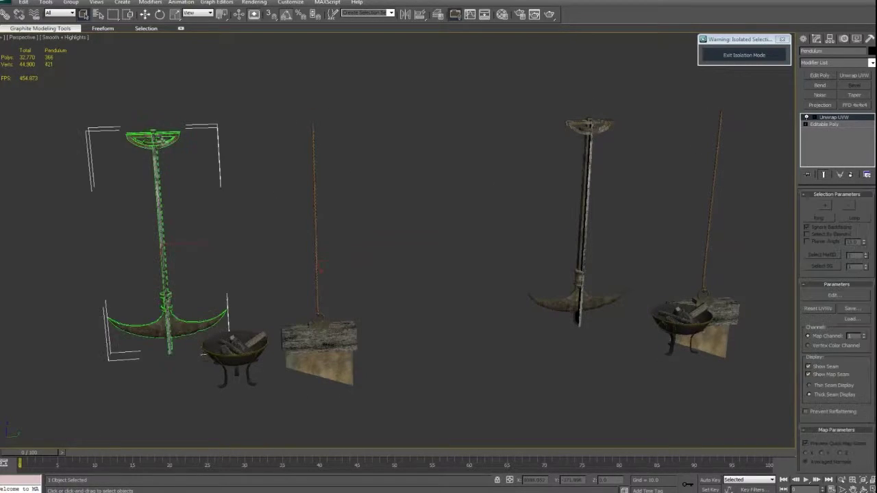
pyautogui.click(848, 296)
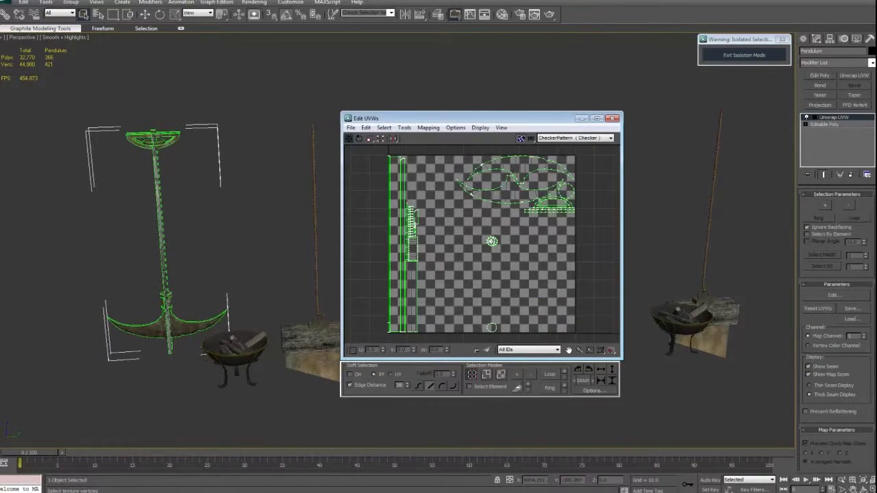
pyautogui.click(612, 118)
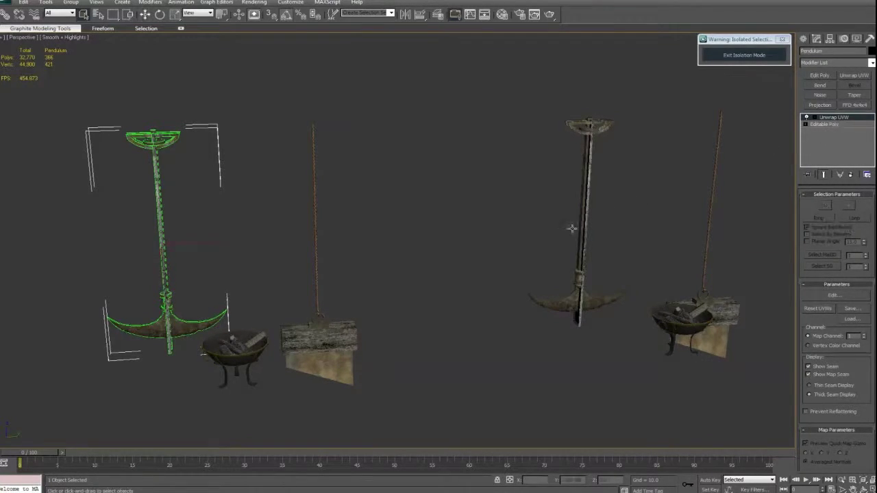
# Examine the UV layout of the separate brazier.
pyautogui.click(259, 341)
pyautogui.click(833, 296)
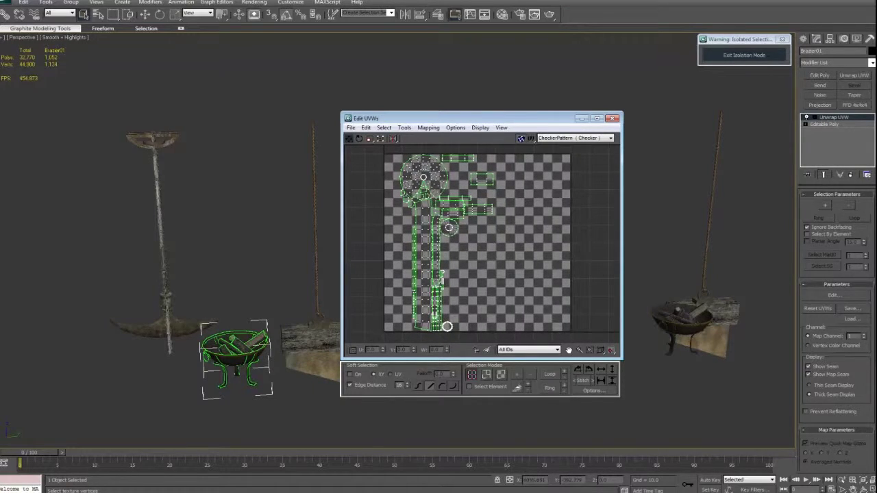
pyautogui.click(613, 118)
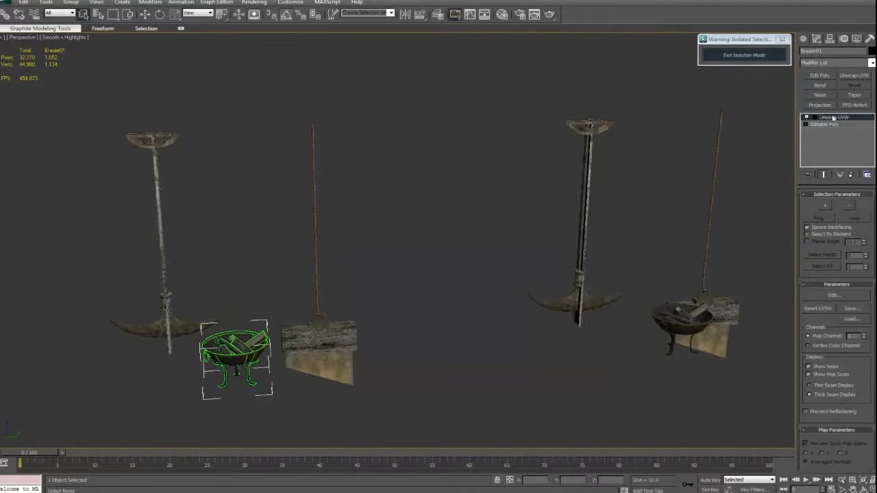
# Display the Traps2_BrazierTorch_Diffuse.tga map behind the combined trap object's UV layout, then close the UV editor.
pyautogui.click(595, 127)
pyautogui.click(833, 295)
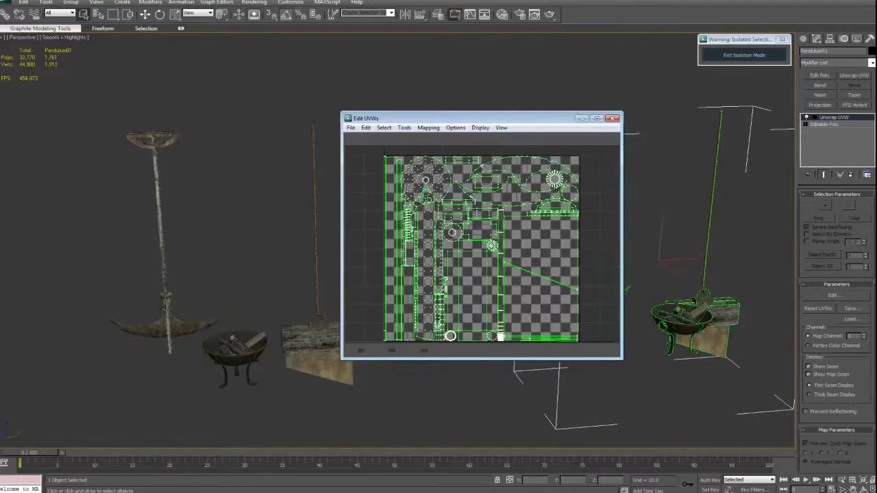
pyautogui.click(576, 137)
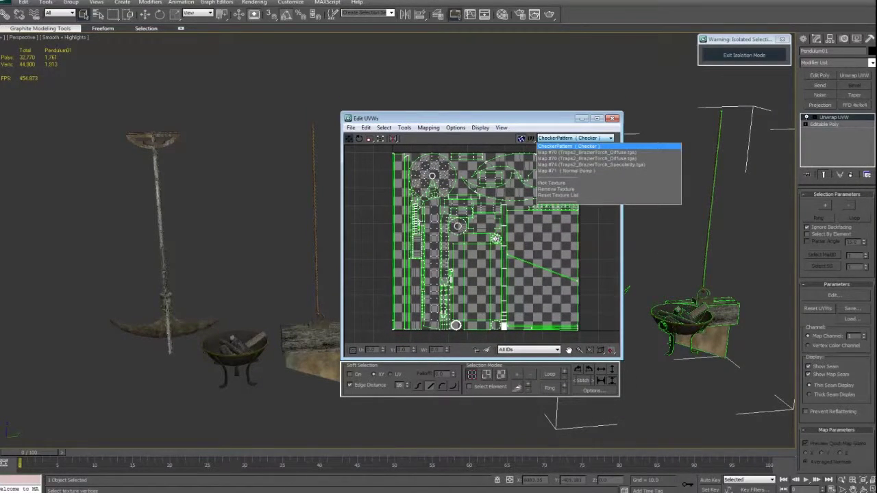
pyautogui.click(575, 149)
pyautogui.moveTo(521, 233); pyautogui.dragTo(503, 237, button='middle')
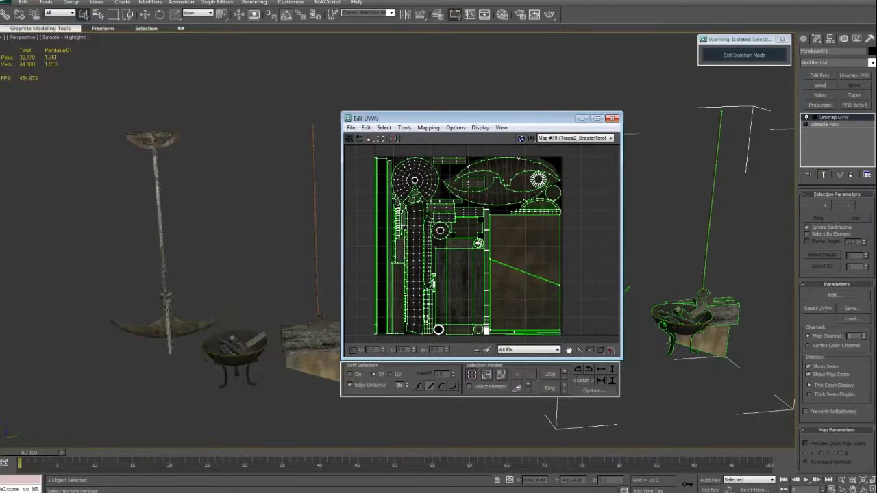
pyautogui.click(612, 119)
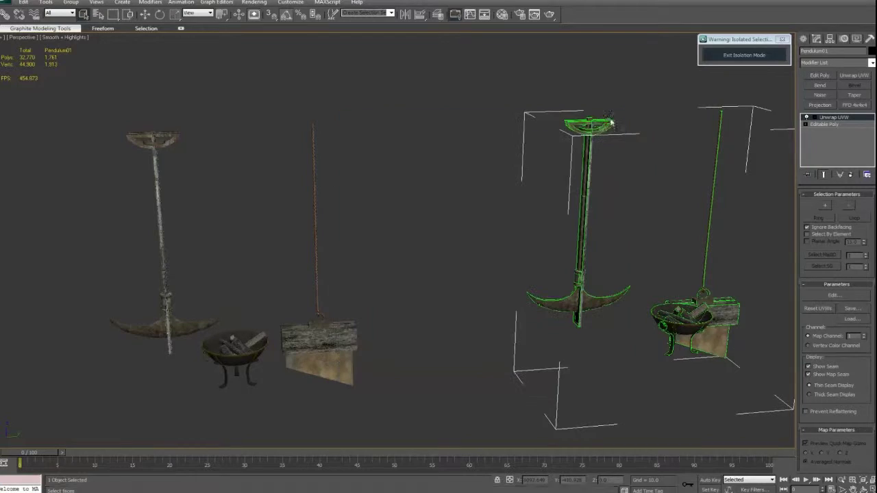
# Reopen the combined traps' UV layout beside the models and set up face selection by whole element.
pyautogui.moveTo(601, 190); pyautogui.dragTo(386, 164, button='middle')
pyautogui.scroll(5, 418, 202)
pyautogui.keyDown('alt'); pyautogui.moveTo(418, 202); pyautogui.dragTo(578, 251, button='middle'); pyautogui.keyUp('alt')
pyautogui.click(834, 295)
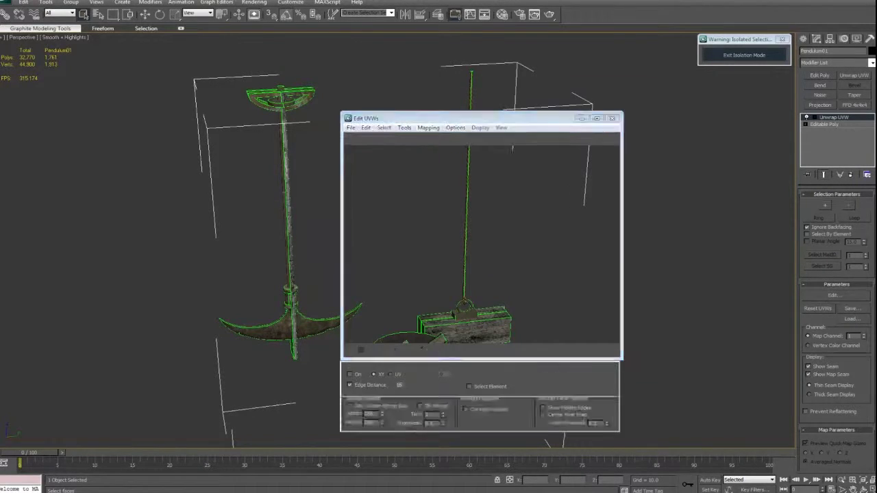
pyautogui.moveTo(445, 121); pyautogui.dragTo(605, 87)
pyautogui.moveTo(623, 219); pyautogui.dragTo(634, 212, button='middle')
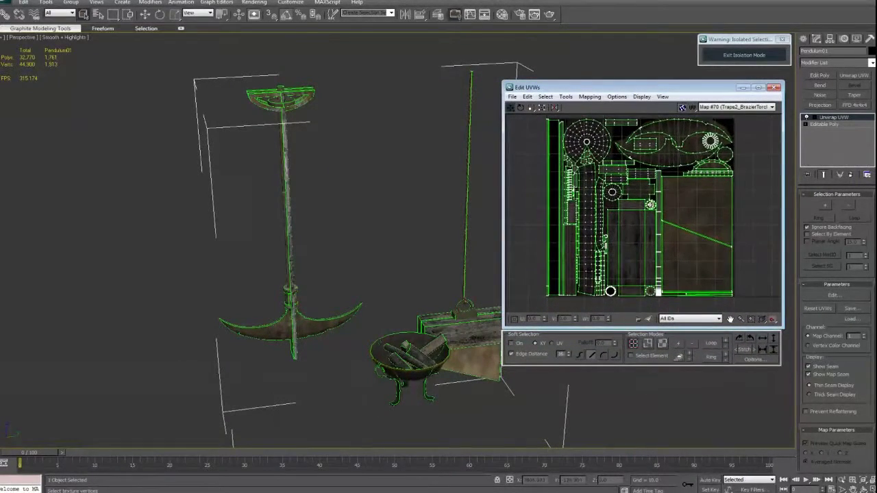
pyautogui.click(661, 344)
pyautogui.click(631, 355)
# Try moving the guillotine blade's UV shell out of place, undo each move and clear the selection.
pyautogui.moveTo(695, 209); pyautogui.dragTo(715, 269)
pyautogui.hotkey('ctrl', 'z')
pyautogui.moveTo(706, 266); pyautogui.dragTo(754, 311)
pyautogui.hotkey('ctrl', 'z')
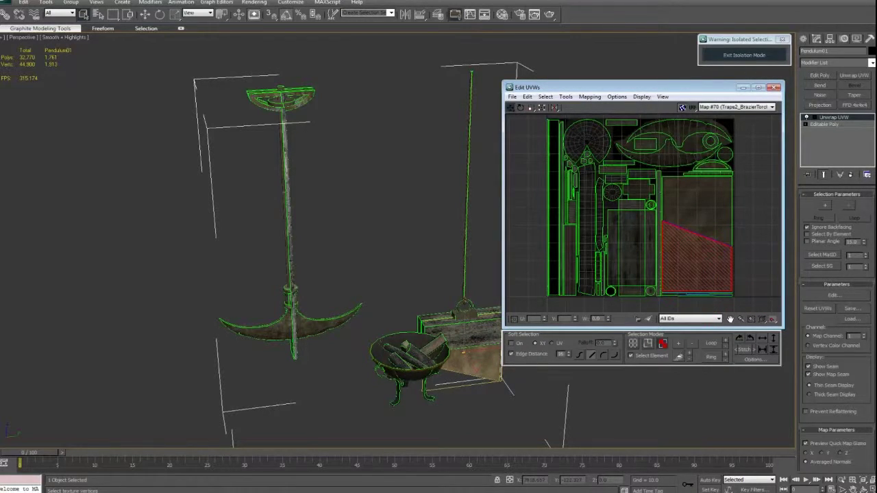
pyautogui.moveTo(542, 120); pyautogui.dragTo(519, 165)
pyautogui.hotkey('ctrl', 'z')
pyautogui.click(522, 165)
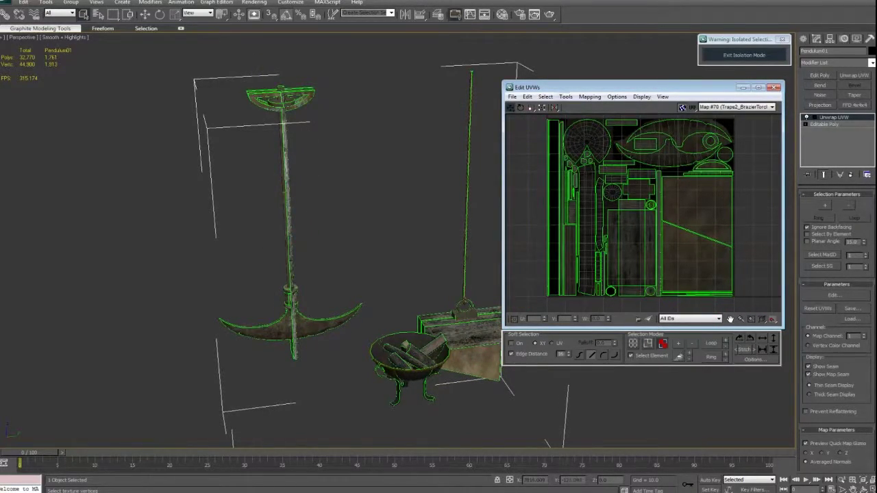
# Render the combined traps' UV template at 1024 × 1024, view the rendered map and close it.
pyautogui.click(565, 96)
pyautogui.click(601, 250)
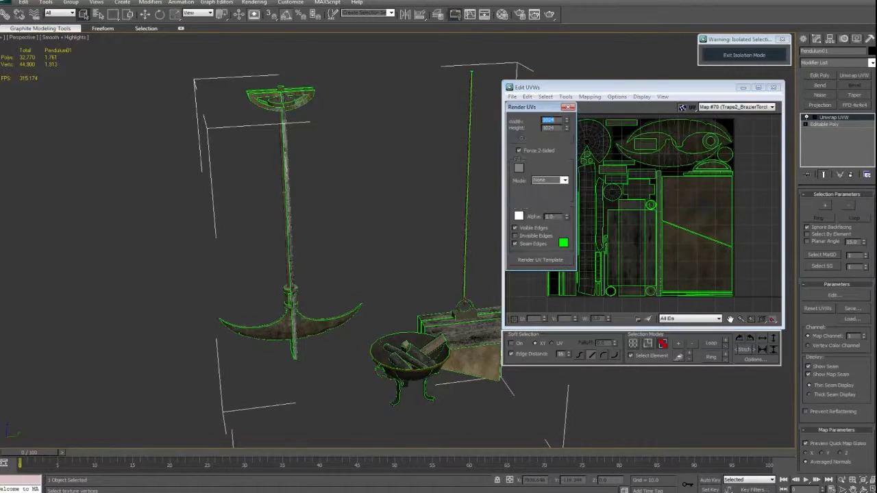
pyautogui.click(540, 260)
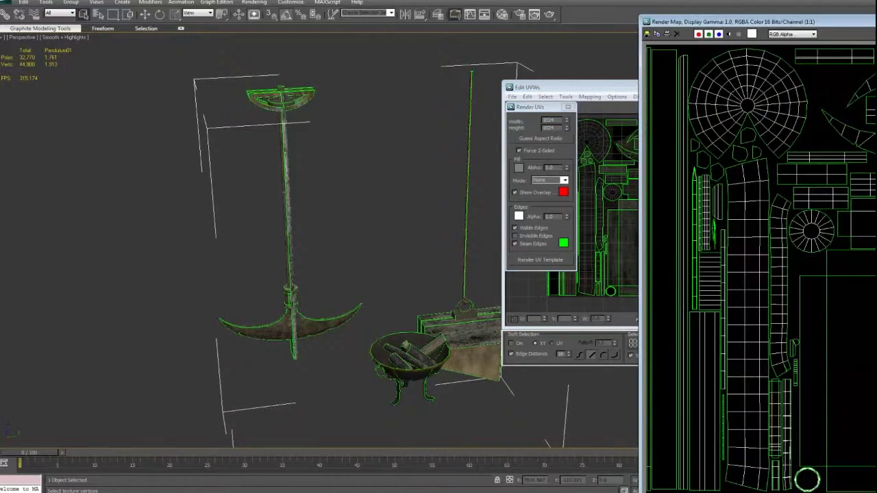
pyautogui.moveTo(726, 21); pyautogui.dragTo(370, 21)
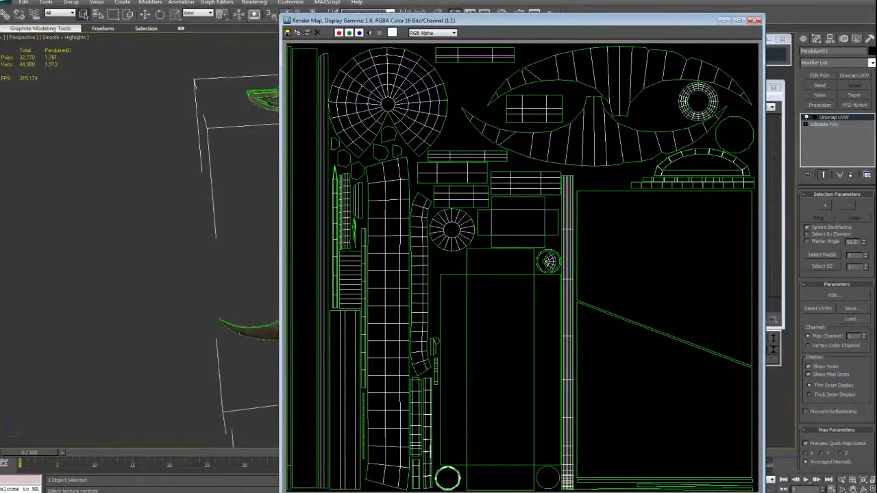
pyautogui.click(756, 20)
pyautogui.click(567, 106)
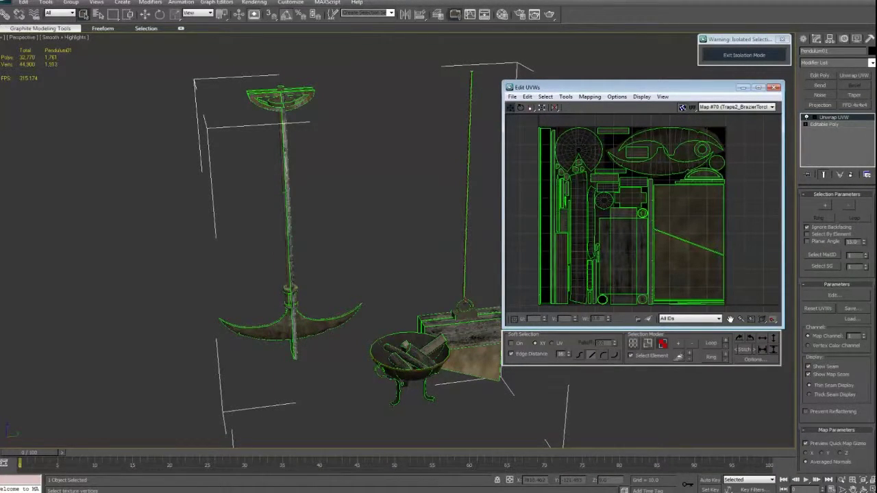
# Enlarge the UV editor window and bring the pendulum's top bracket into close view.
pyautogui.moveTo(503, 329); pyautogui.dragTo(437, 381)
pyautogui.moveTo(319, 302); pyautogui.dragTo(210, 296, button='middle')
pyautogui.moveTo(48, 194); pyautogui.dragTo(85, 254, button='middle')
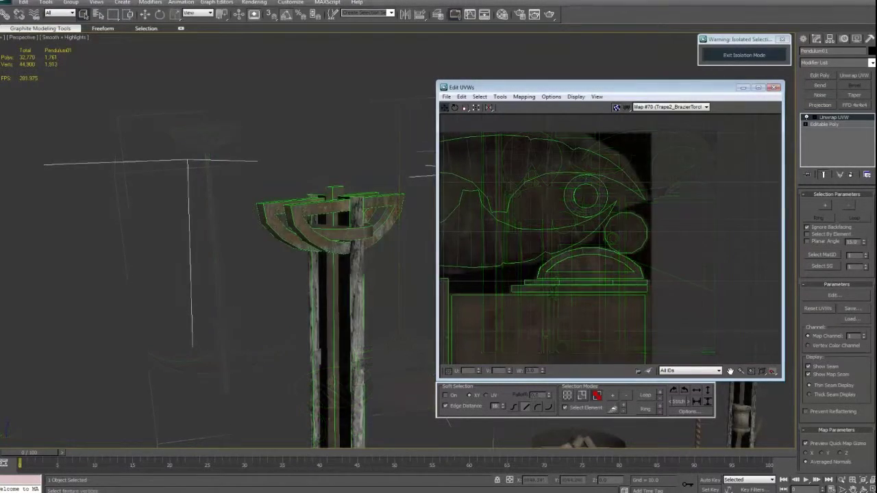
# Try moving the top bracket's half-round UV shell sideways and down over the texture, undoing each move.
pyautogui.click(593, 259)
pyautogui.moveTo(593, 259); pyautogui.dragTo(627, 262)
pyautogui.hotkey('ctrl', 'z')
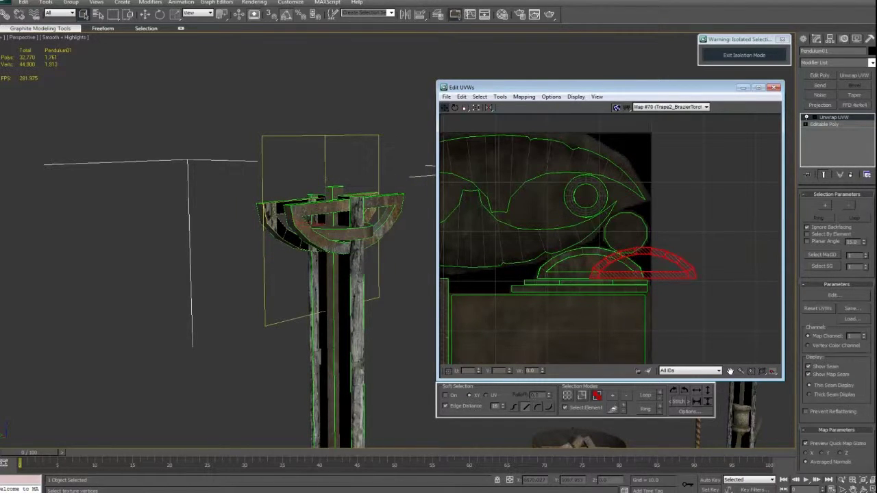
pyautogui.hotkey('ctrl', 'z')
pyautogui.moveTo(626, 261); pyautogui.dragTo(620, 251, button='middle')
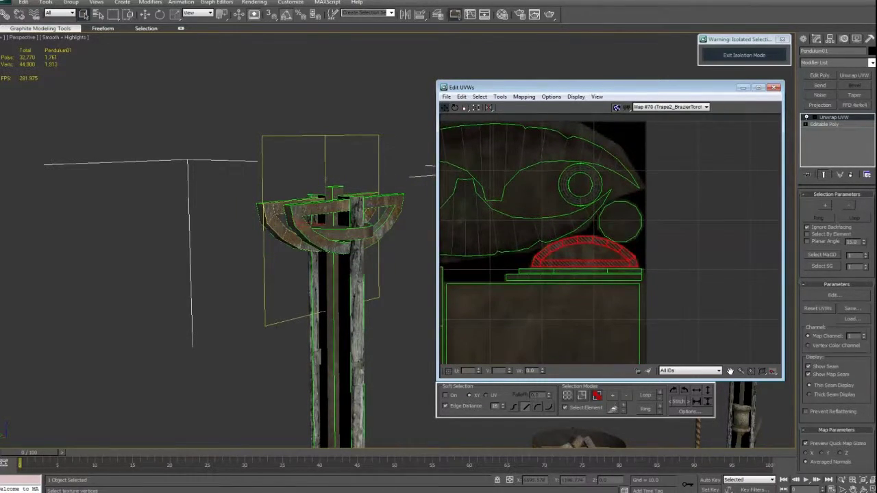
pyautogui.moveTo(621, 252); pyautogui.dragTo(616, 319)
pyautogui.hotkey('ctrl', 'z')
pyautogui.moveTo(619, 252); pyautogui.dragTo(705, 254)
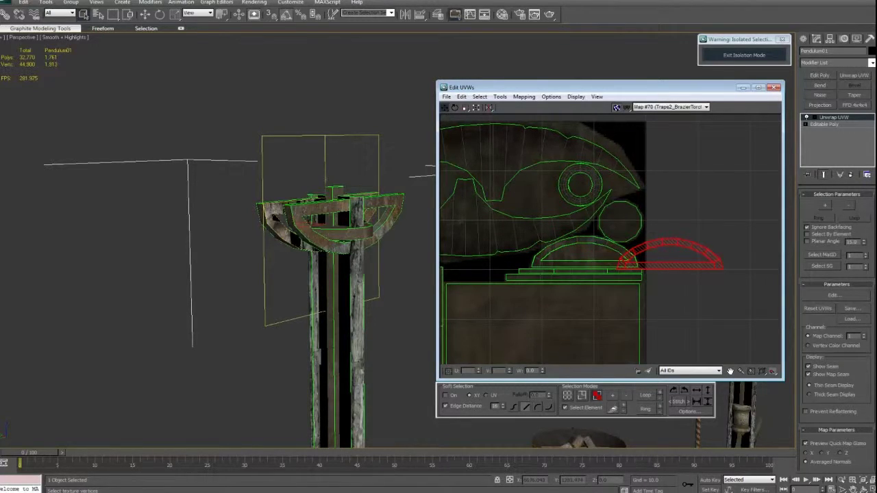
pyautogui.hotkey('ctrl', 'z')
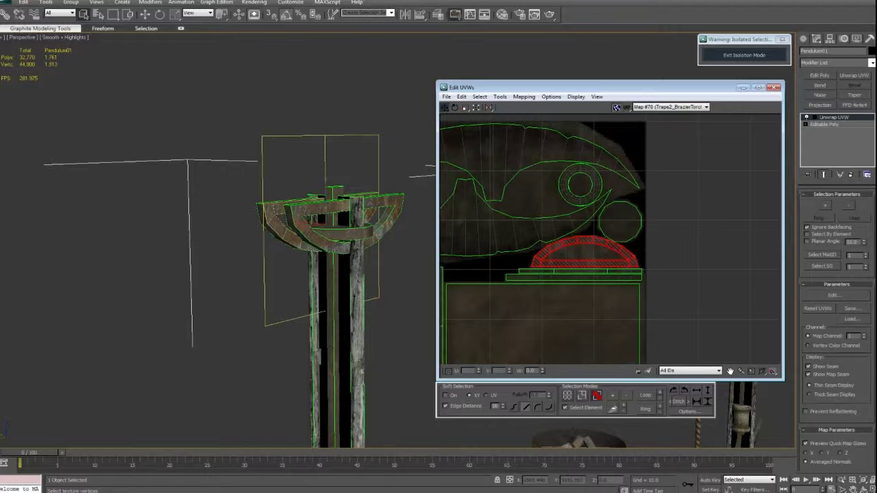
# Switch to the scene with the repeated pendulum top brackets and examine their row of copies.
pyautogui.hotkey('alt', 'Tab')
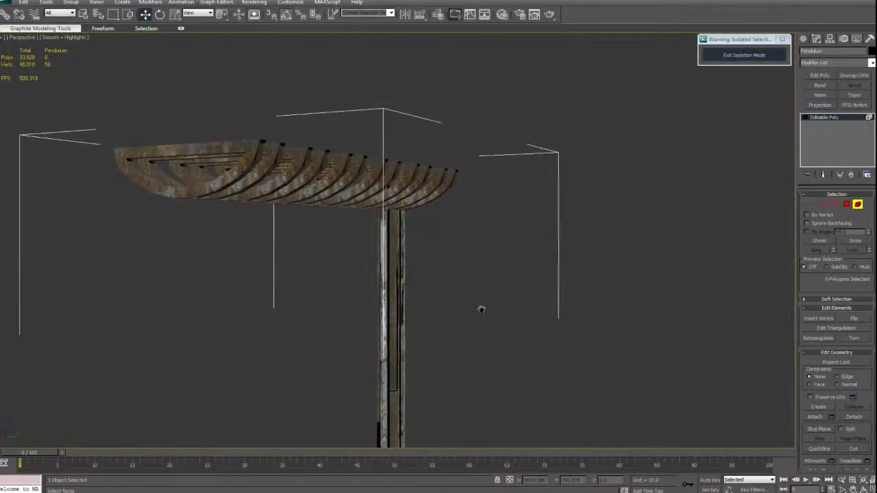
pyautogui.keyDown('alt'); pyautogui.moveTo(482, 309); pyautogui.dragTo(390, 307, button='middle'); pyautogui.keyUp('alt')
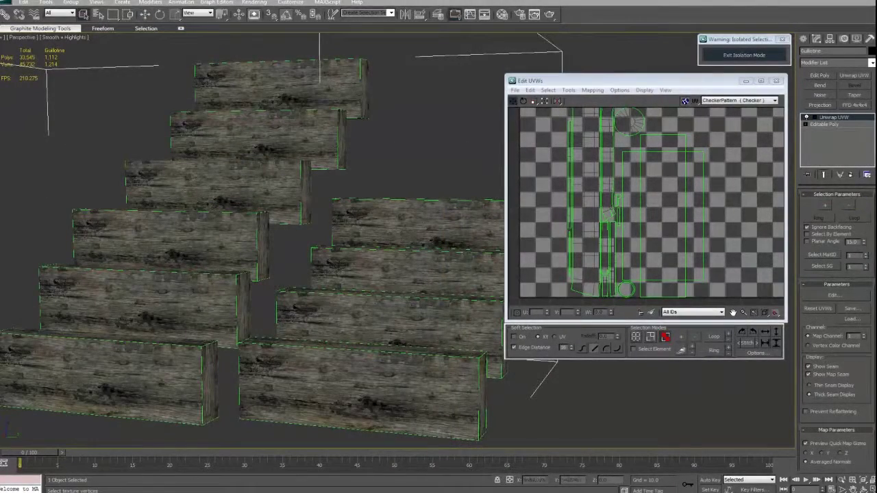
# Flip the UVs of one guillotine plank's front face horizontally.
pyautogui.moveTo(645, 215); pyautogui.dragTo(651, 212, button='middle')
pyautogui.click(672, 214)
pyautogui.rightClick(674, 215)
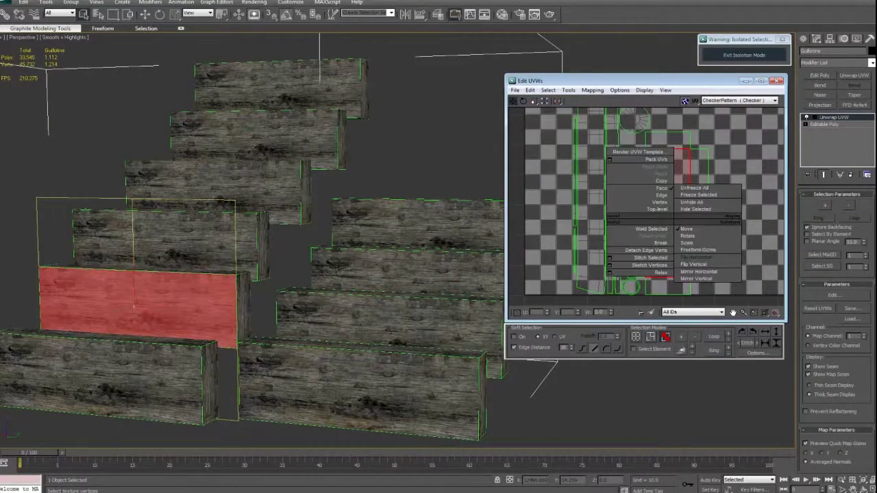
pyautogui.click(695, 259)
# Turn off Ignore Backfacing and horizontally flip the front-face UVs of two more guillotine planks.
pyautogui.click(807, 228)
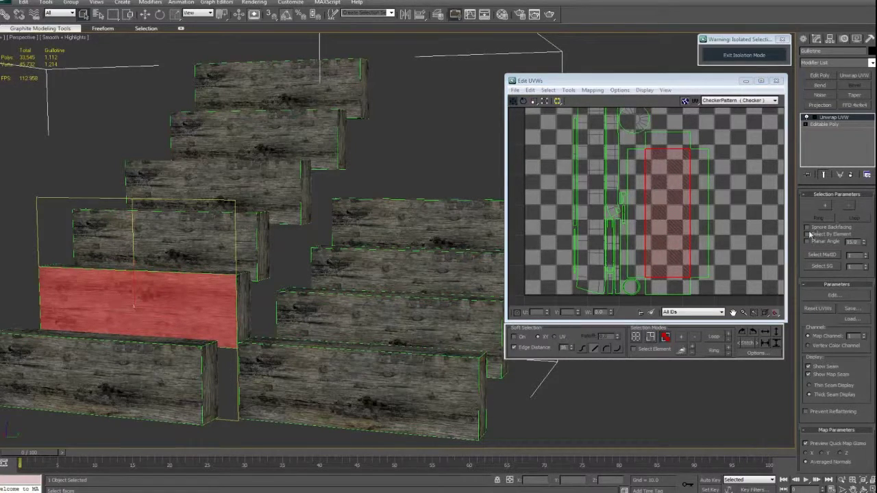
pyautogui.click(380, 241)
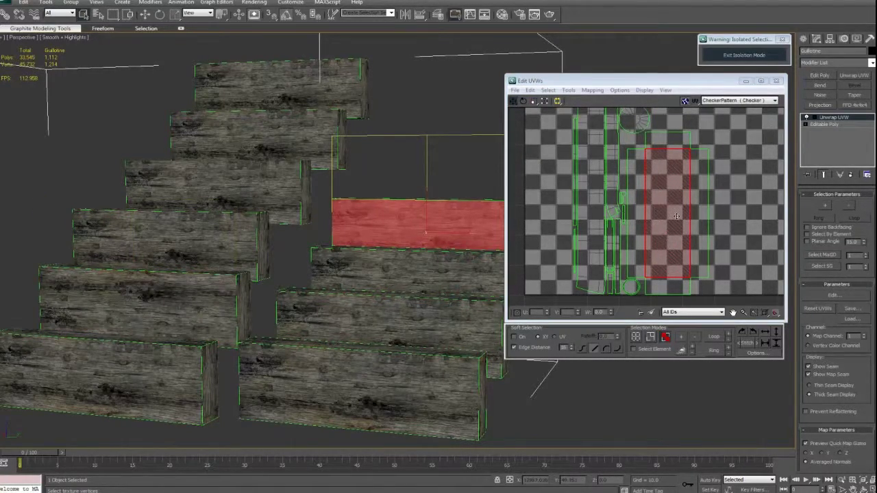
pyautogui.moveTo(276, 260); pyautogui.dragTo(276, 259, button='middle')
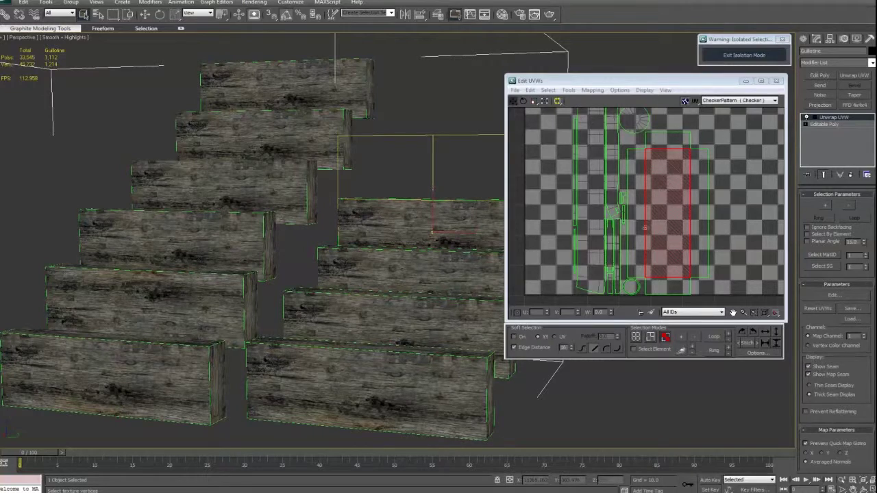
pyautogui.rightClick(664, 212)
pyautogui.click(684, 257)
pyautogui.click(269, 188)
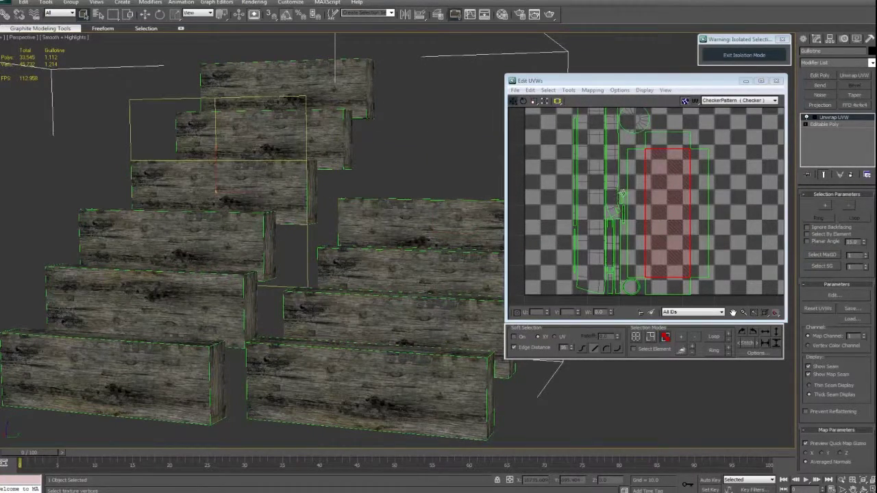
pyautogui.rightClick(645, 193)
pyautogui.click(668, 240)
pyautogui.click(297, 127)
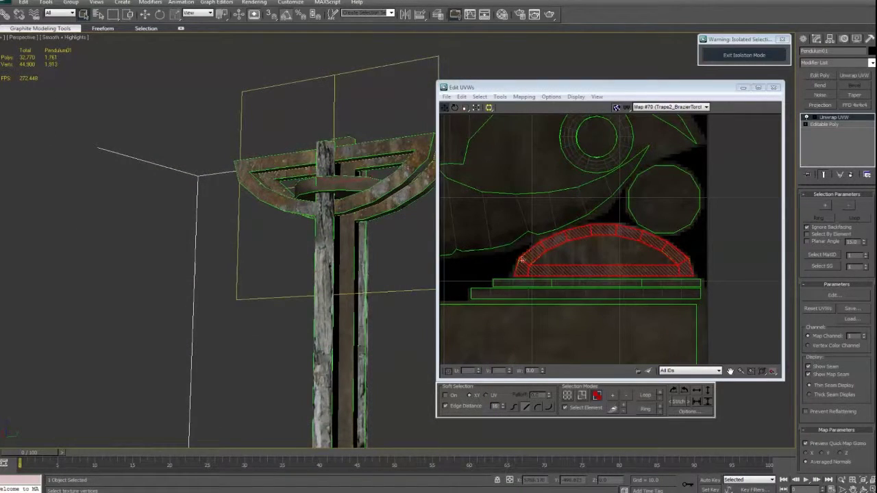
pyautogui.keyDown('alt'); pyautogui.moveTo(325, 263); pyautogui.dragTo(249, 225, button='middle'); pyautogui.keyUp('alt')
pyautogui.scroll(-5, 250, 225)
pyautogui.keyDown('alt'); pyautogui.moveTo(313, 290); pyautogui.dragTo(438, 334, button='middle'); pyautogui.keyUp('alt')
pyautogui.moveTo(288, 251); pyautogui.dragTo(133, 121, button='middle')
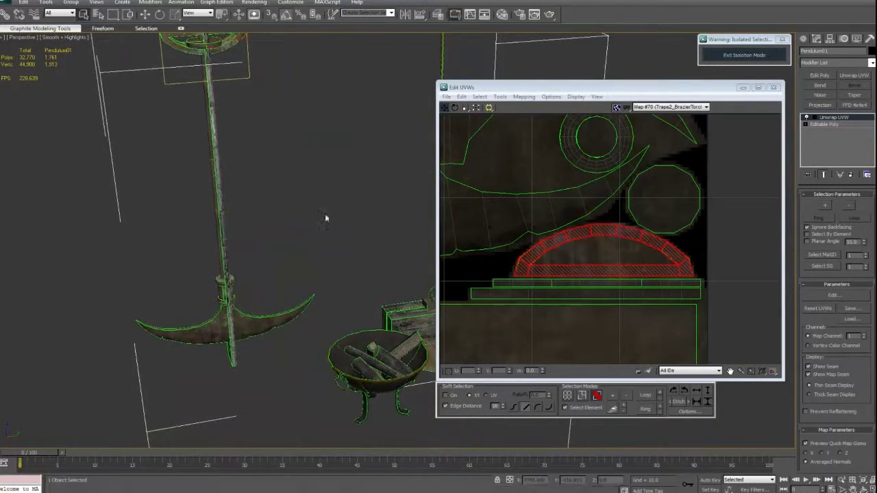
# Show the CheckerPattern in the UV editor and compare the checker sizes on the pendulum, brazier and guillotine.
pyautogui.moveTo(326, 217); pyautogui.dragTo(249, 206, button='middle')
pyautogui.scroll(-8, 582, 248)
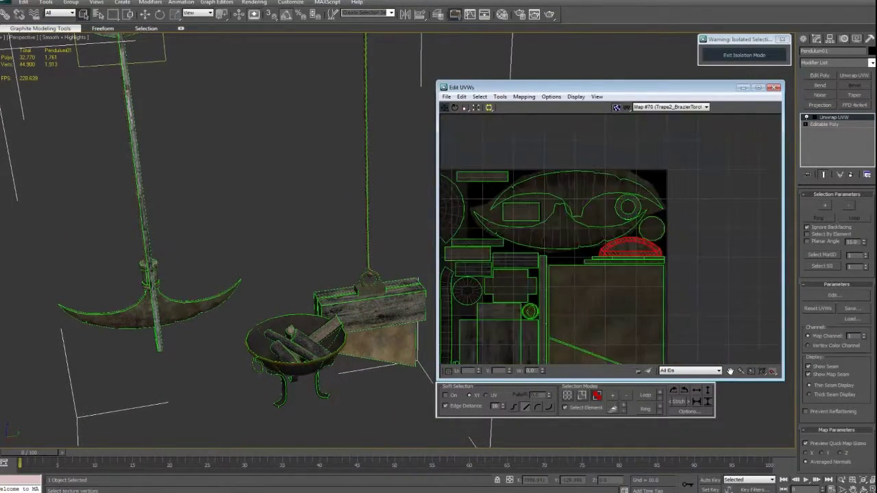
pyautogui.moveTo(548, 274); pyautogui.dragTo(621, 231, button='middle')
pyautogui.scroll(-1, 617, 234)
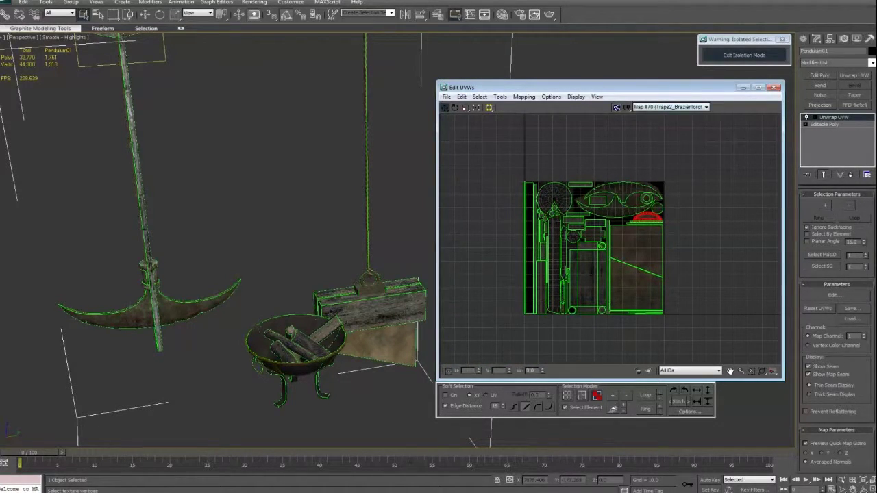
pyautogui.click(670, 107)
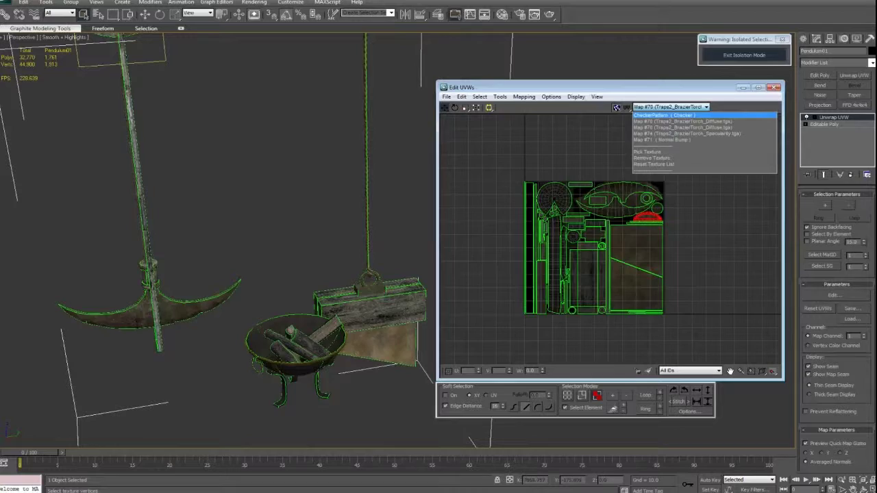
pyautogui.click(657, 128)
pyautogui.keyDown('alt'); pyautogui.moveTo(287, 248); pyautogui.dragTo(270, 235, button='middle'); pyautogui.keyUp('alt')
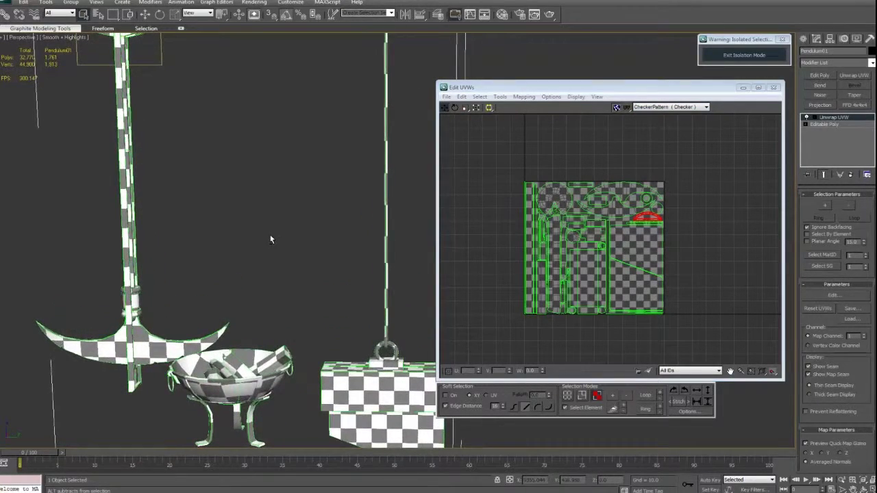
pyautogui.moveTo(582, 257); pyautogui.dragTo(604, 218, button='middle')
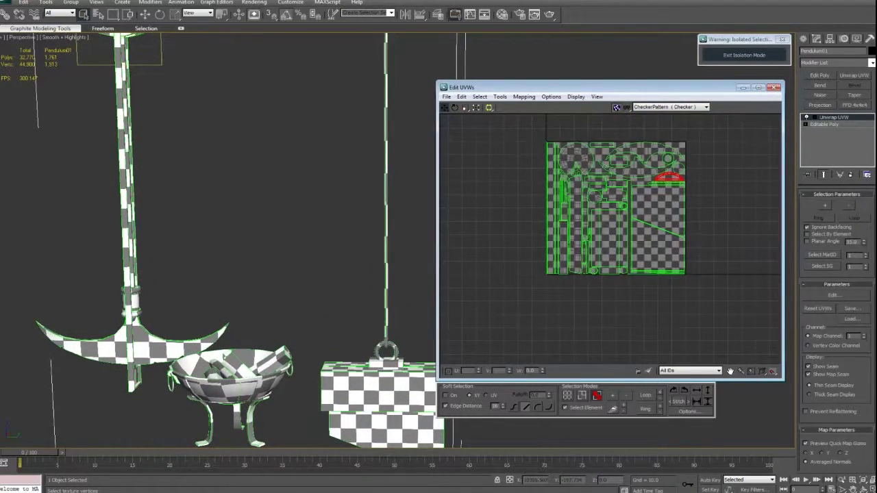
pyautogui.scroll(-3, 240, 250)
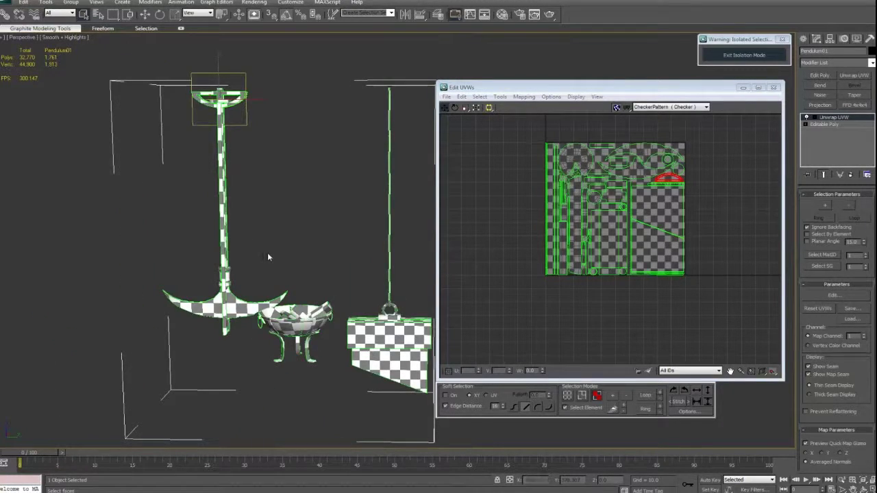
pyautogui.moveTo(267, 256); pyautogui.dragTo(216, 229, button='middle')
pyautogui.scroll(2, 251, 245)
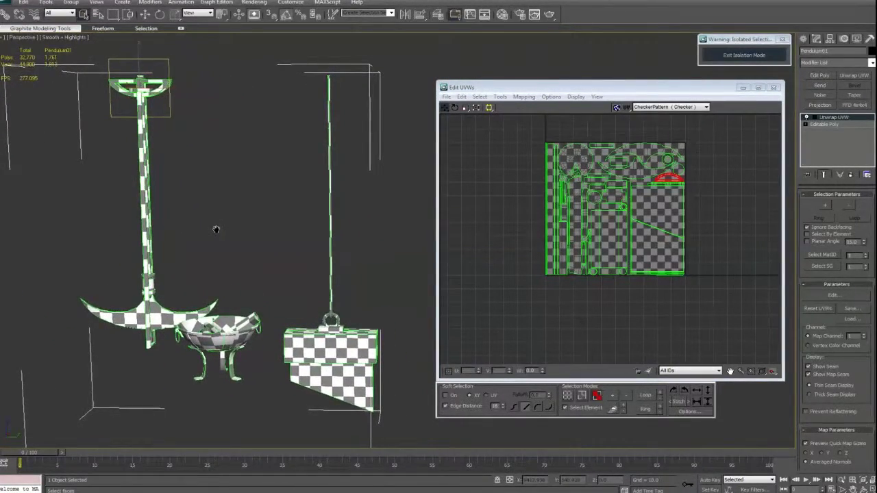
# Select all the trap props' UV shells and scale them up together over the checker pattern.
pyautogui.moveTo(524, 137); pyautogui.dragTo(644, 296)
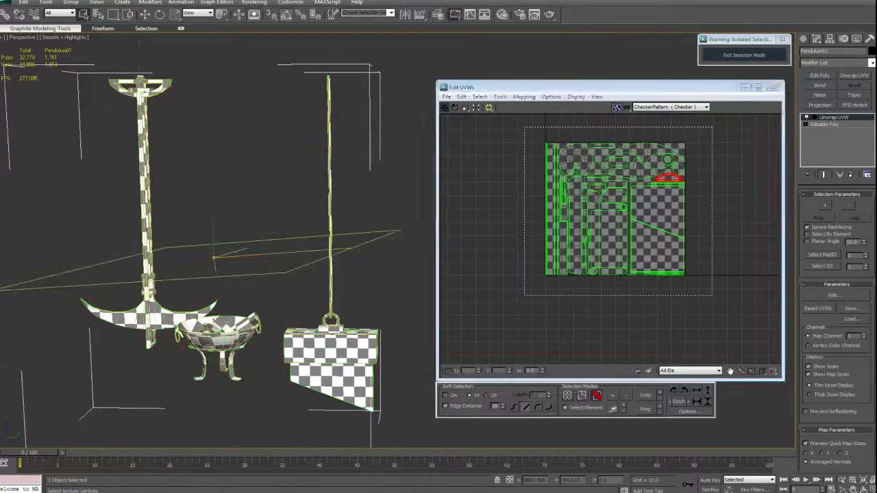
pyautogui.press('r')
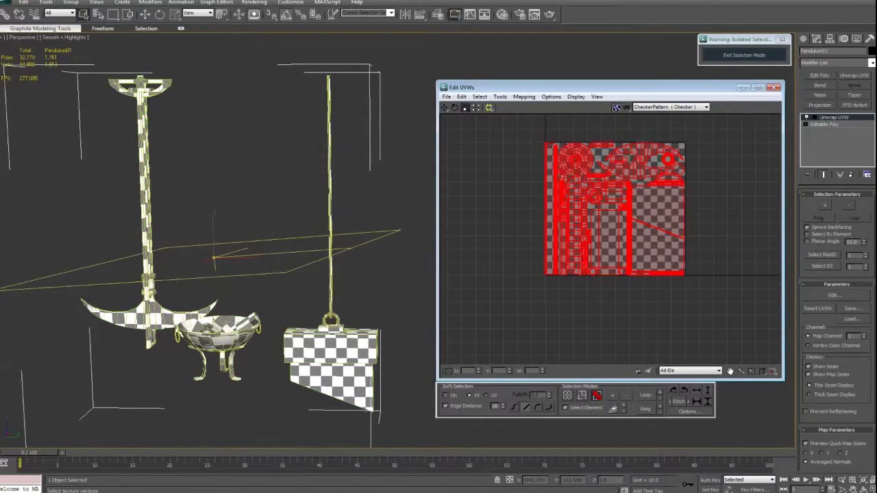
pyautogui.moveTo(604, 230); pyautogui.dragTo(604, 164)
pyautogui.moveTo(276, 271); pyautogui.dragTo(297, 215, button='middle')
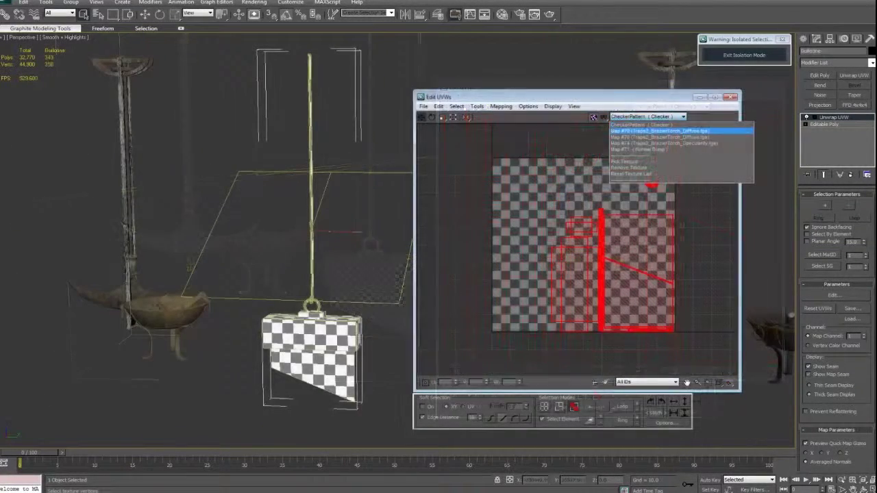
# Show the Map #70 BrazierTorch diffuse texture on the guillotine and collapse its Unwrap UVW modifier into the Editable Poly.
pyautogui.click(661, 132)
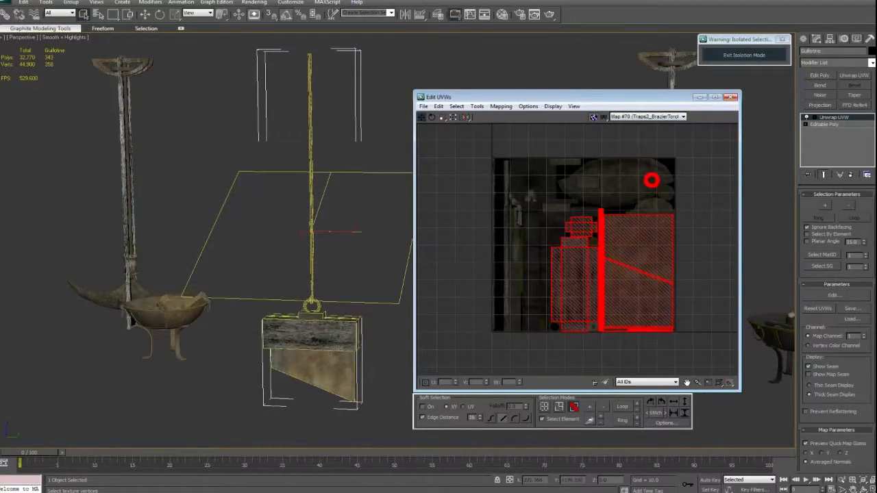
pyautogui.click(731, 97)
pyautogui.rightClick(834, 119)
pyautogui.click(805, 206)
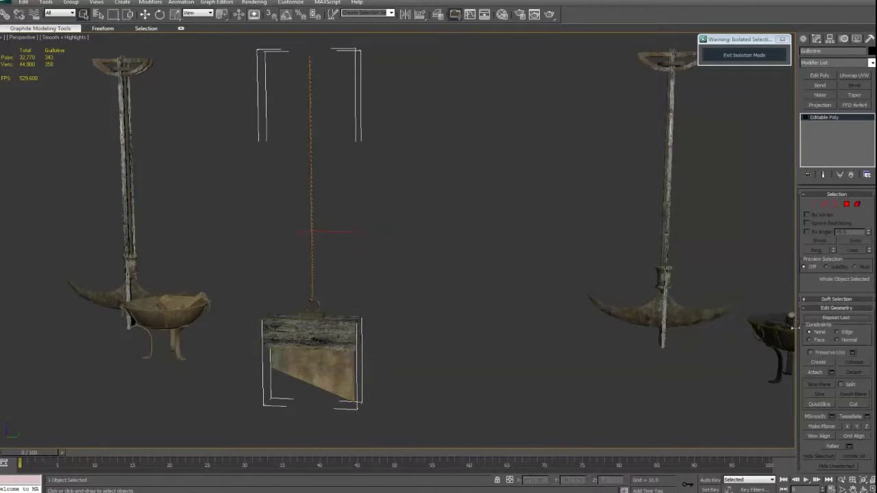
# Attach the brazier to the guillotine and open the combined object's UVs in a new Unwrap UVW modifier with the CheckerPattern.
pyautogui.click(196, 302)
pyautogui.rightClick(584, 237)
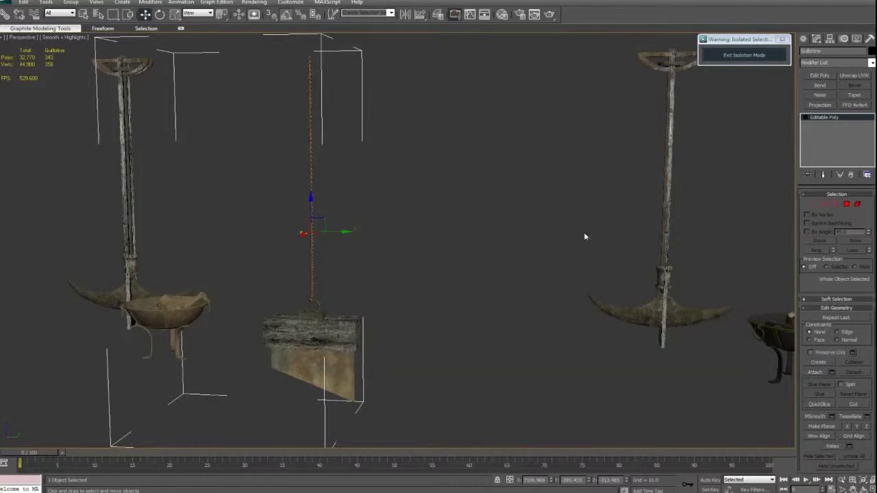
pyautogui.click(854, 75)
pyautogui.click(834, 295)
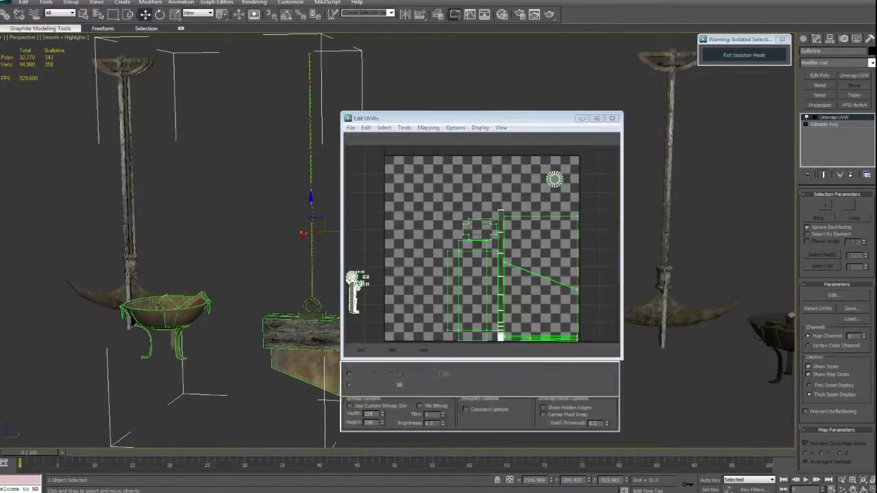
pyautogui.click(579, 138)
pyautogui.click(576, 146)
# Select the brazier's small UV shells as whole elements and move them from beside the texture square onto it.
pyautogui.moveTo(494, 118); pyautogui.dragTo(593, 105)
pyautogui.moveTo(504, 257); pyautogui.dragTo(603, 218, button='middle')
pyautogui.click(601, 361)
pyautogui.click(571, 373)
pyautogui.moveTo(517, 198); pyautogui.dragTo(592, 276)
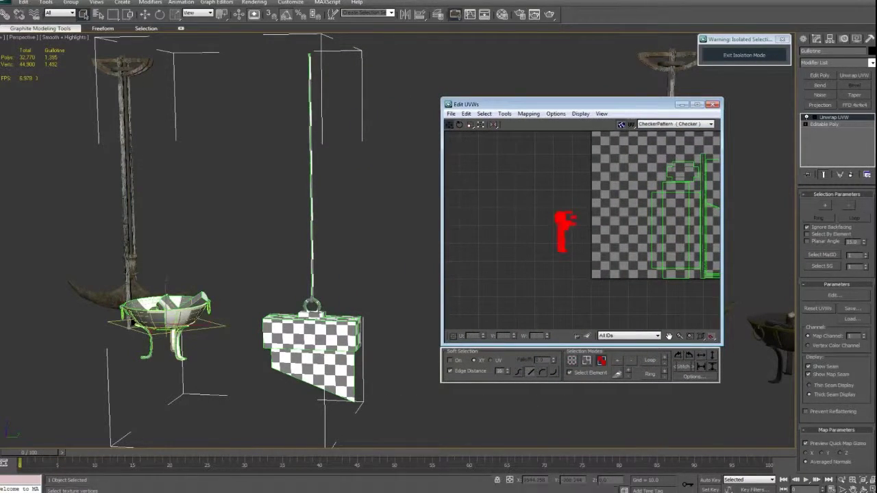
pyautogui.moveTo(588, 272); pyautogui.dragTo(582, 277, button='middle')
pyautogui.moveTo(296, 278); pyautogui.dragTo(278, 292, button='middle')
pyautogui.moveTo(534, 267); pyautogui.dragTo(474, 288, button='middle')
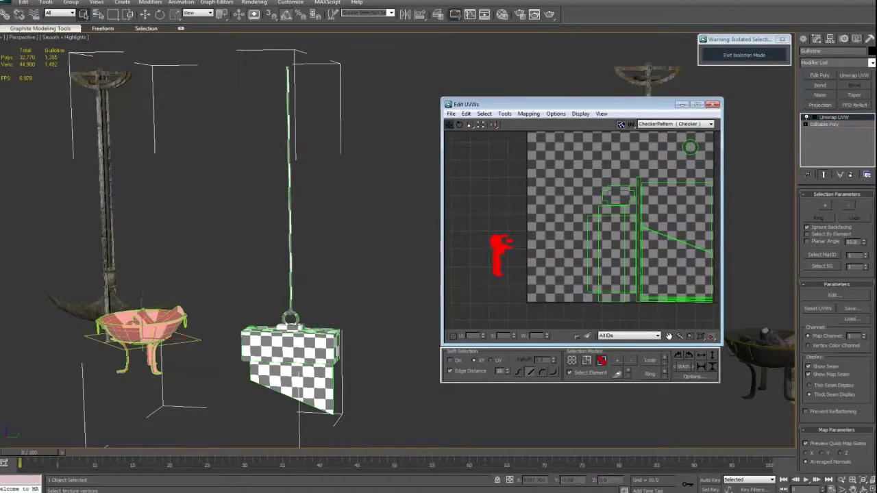
pyautogui.moveTo(498, 260); pyautogui.dragTo(548, 225)
pyautogui.scroll(-2, 520, 274)
pyautogui.press('r')
pyautogui.press('w')
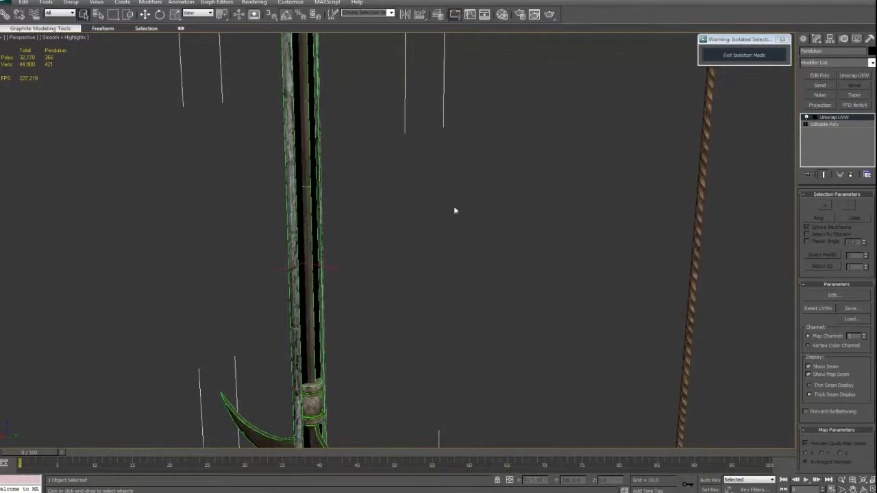
# Open the separate pendulum's UVs in the UV editor with the CheckerPattern and examine the checker along its pole.
pyautogui.click(833, 295)
pyautogui.moveTo(479, 117); pyautogui.dragTo(665, 95)
pyautogui.click(699, 117)
pyautogui.click(692, 125)
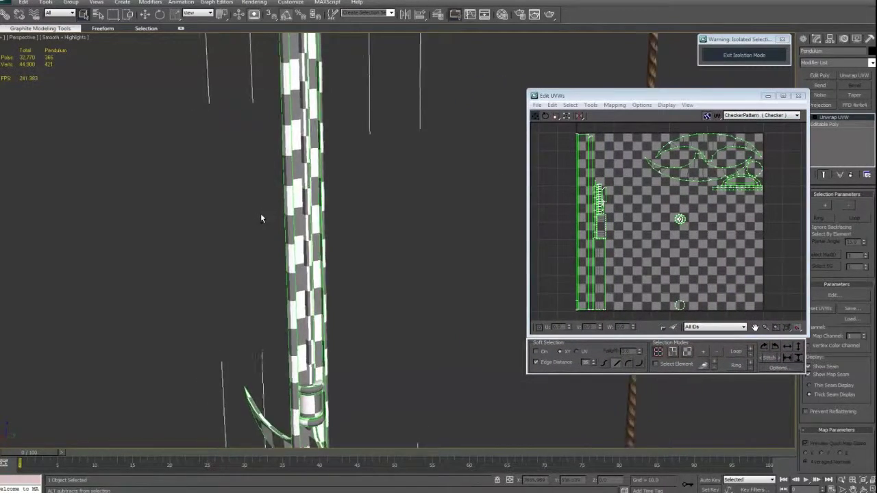
pyautogui.scroll(3, 316, 149)
pyautogui.keyDown('alt'); pyautogui.moveTo(315, 149); pyautogui.dragTo(407, 265, button='middle'); pyautogui.keyUp('alt')
pyautogui.scroll(-3, 400, 190)
pyautogui.moveTo(617, 250); pyautogui.dragTo(623, 244, button='middle')
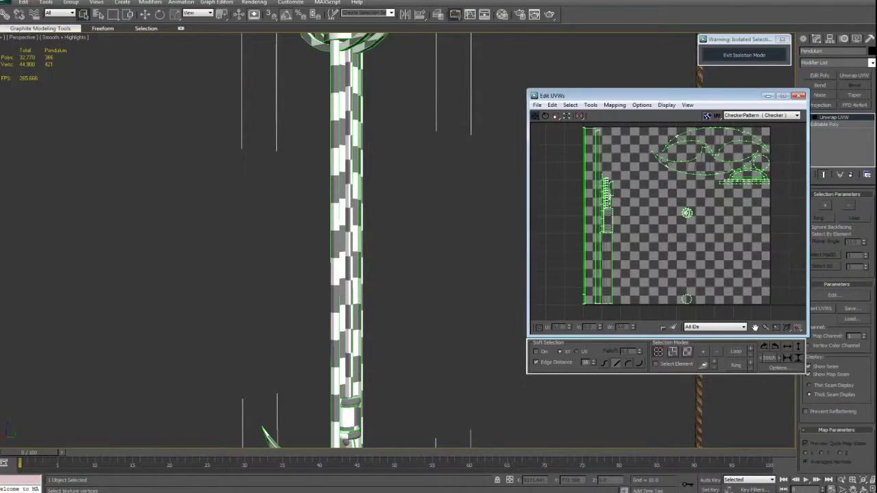
# Scale all of the pendulum's UV shells up far beyond the texture square and inspect the checker density on the pole.
pyautogui.click(687, 351)
pyautogui.hotkey('ctrl', 'a')
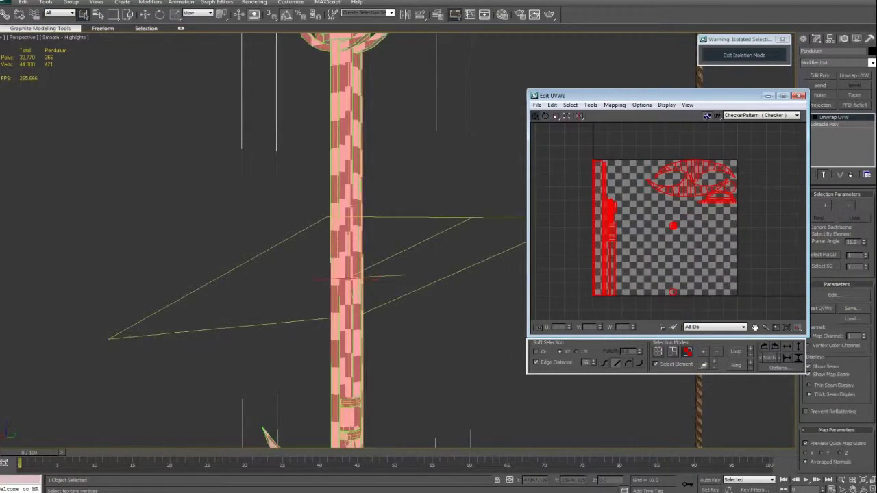
pyautogui.scroll(-2, 587, 183)
pyautogui.moveTo(599, 206); pyautogui.dragTo(599, 148)
pyautogui.moveTo(579, 207); pyautogui.dragTo(704, 203, button='middle')
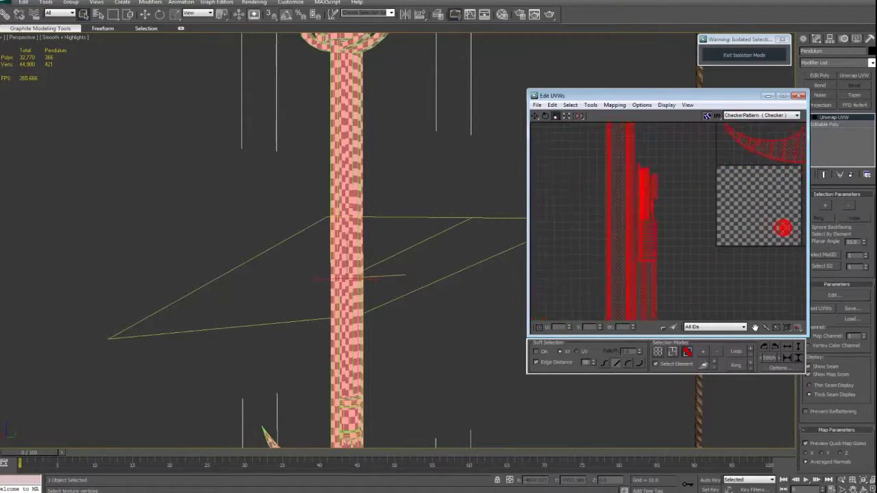
pyautogui.moveTo(622, 274); pyautogui.dragTo(622, 208)
pyautogui.scroll(-3, 622, 209)
pyautogui.moveTo(572, 219); pyautogui.dragTo(572, 173)
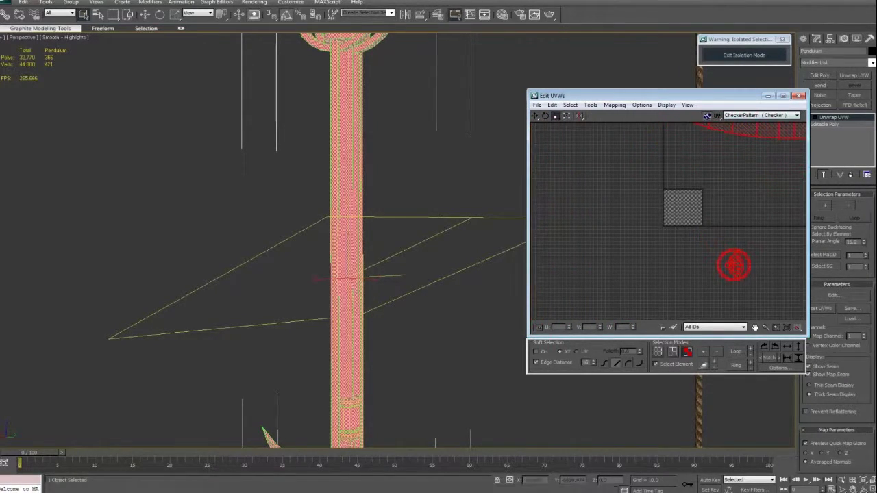
pyautogui.moveTo(411, 240); pyautogui.dragTo(417, 269, button='middle')
pyautogui.scroll(5, 416, 270)
pyautogui.scroll(3, 382, 240)
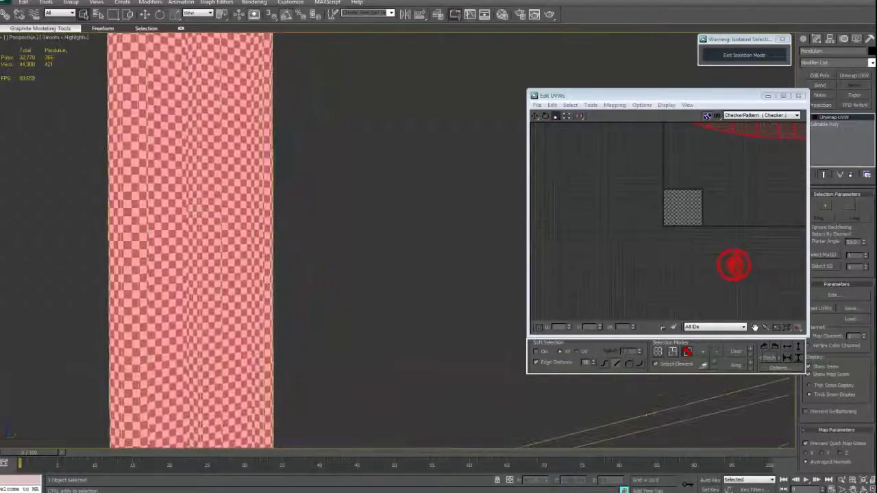
pyautogui.moveTo(388, 196); pyautogui.dragTo(436, 196, button='middle')
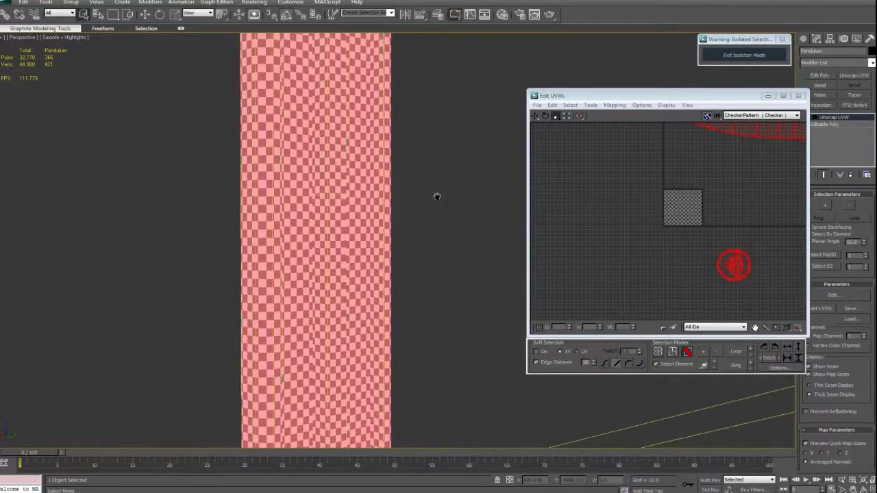
# Scale the pendulum's UV shells back down toward the size of the texture square.
pyautogui.scroll(-6, 565, 202)
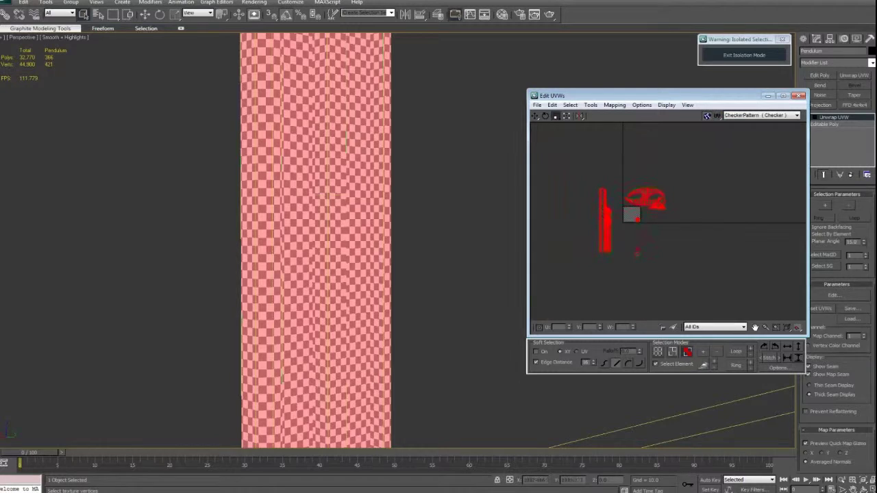
pyautogui.scroll(4, 647, 244)
pyautogui.moveTo(648, 245); pyautogui.dragTo(649, 298)
pyautogui.moveTo(648, 299); pyautogui.dragTo(651, 221, button='middle')
pyautogui.scroll(2, 651, 221)
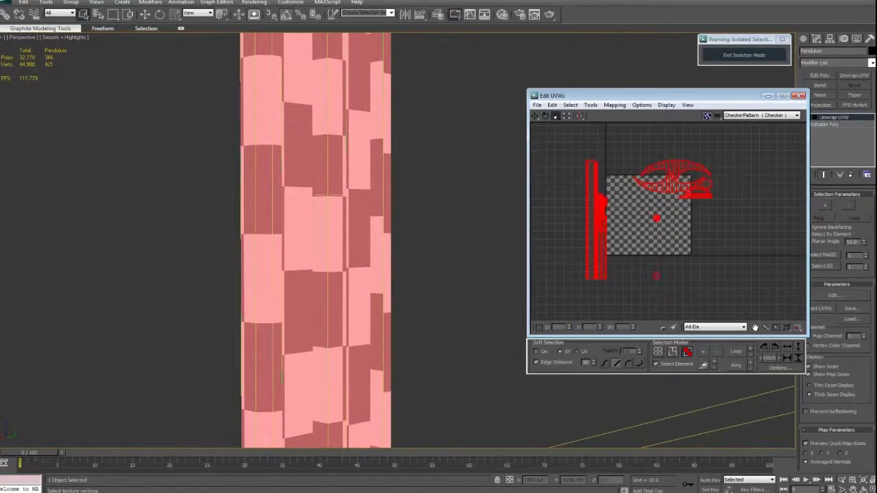
pyautogui.moveTo(653, 221); pyautogui.dragTo(653, 250)
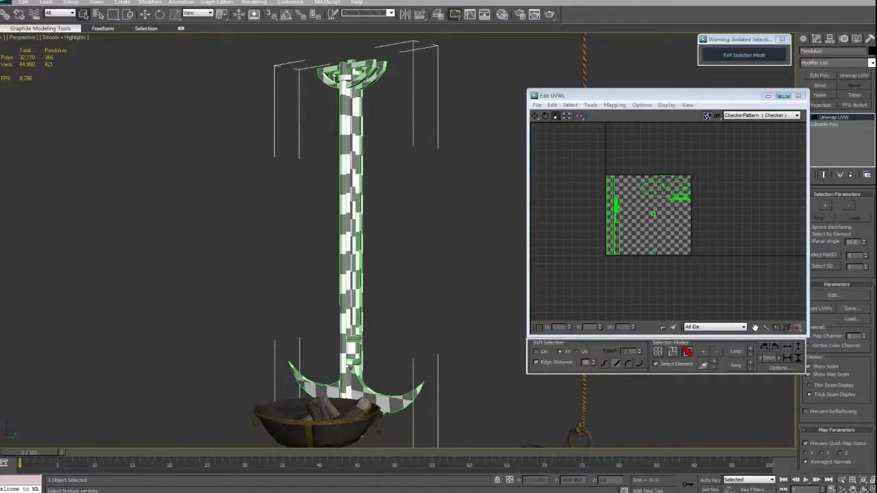
# Close the separate pendulum's UV editor, select the combined trap props object and open its UVs for editing.
pyautogui.click(798, 96)
pyautogui.click(826, 117)
pyautogui.moveTo(536, 205); pyautogui.dragTo(279, 83, button='middle')
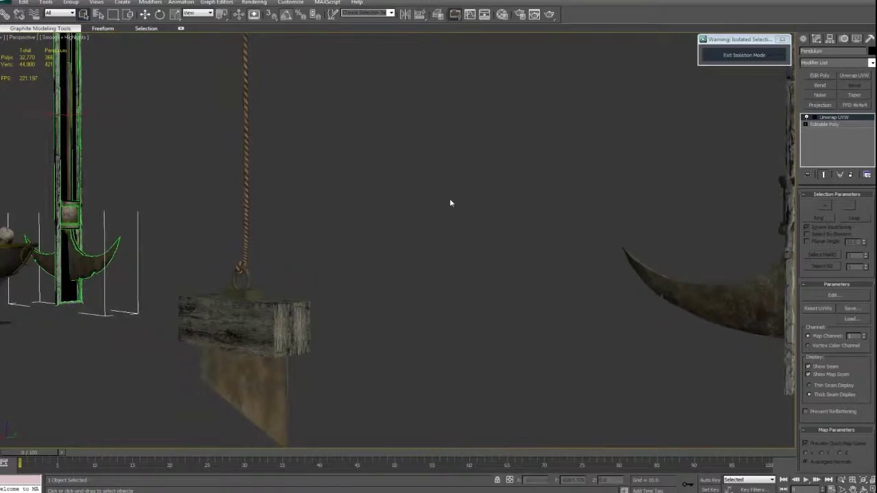
pyautogui.moveTo(449, 200); pyautogui.dragTo(291, 184, button='middle')
pyautogui.moveTo(391, 178); pyautogui.dragTo(767, 280, button='middle')
pyautogui.click(365, 229)
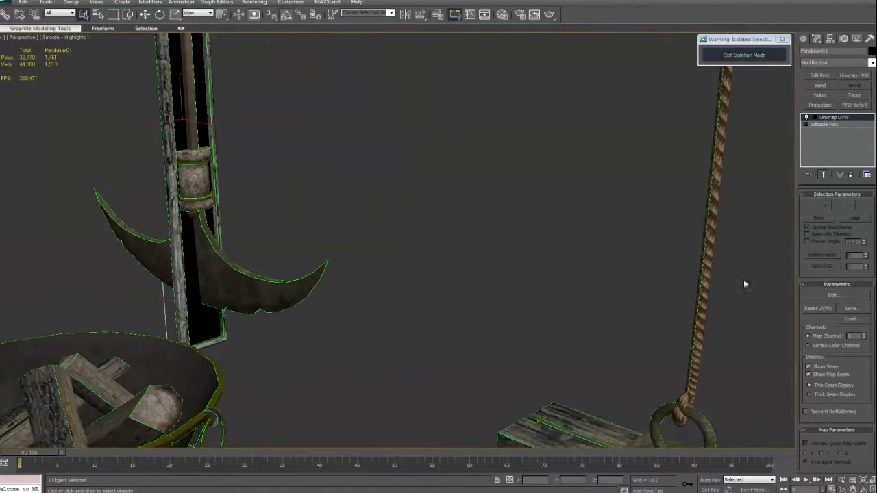
pyautogui.click(832, 295)
pyautogui.moveTo(527, 87); pyautogui.dragTo(535, 82)
# Switch to UV face selection and select the upper stone ring of the pendulum's collar to locate its shell.
pyautogui.keyDown('alt'); pyautogui.moveTo(370, 180); pyautogui.dragTo(293, 201, button='middle'); pyautogui.keyUp('alt')
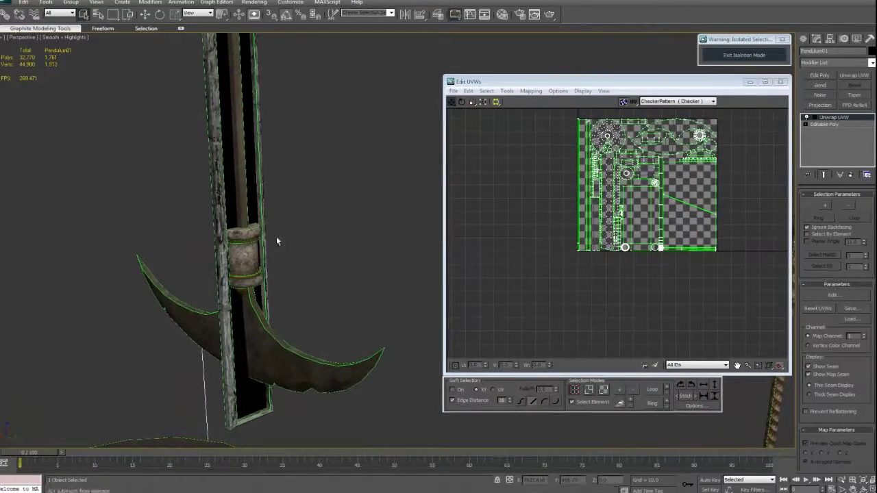
pyautogui.keyDown('alt'); pyautogui.moveTo(277, 236); pyautogui.dragTo(245, 242, button='middle'); pyautogui.keyUp('alt')
pyautogui.scroll(2, 289, 307)
pyautogui.scroll(3, 312, 232)
pyautogui.keyDown('alt'); pyautogui.moveTo(312, 232); pyautogui.dragTo(323, 179, button='middle'); pyautogui.keyUp('alt')
pyautogui.moveTo(617, 208); pyautogui.dragTo(623, 269, button='middle')
pyautogui.scroll(3, 623, 269)
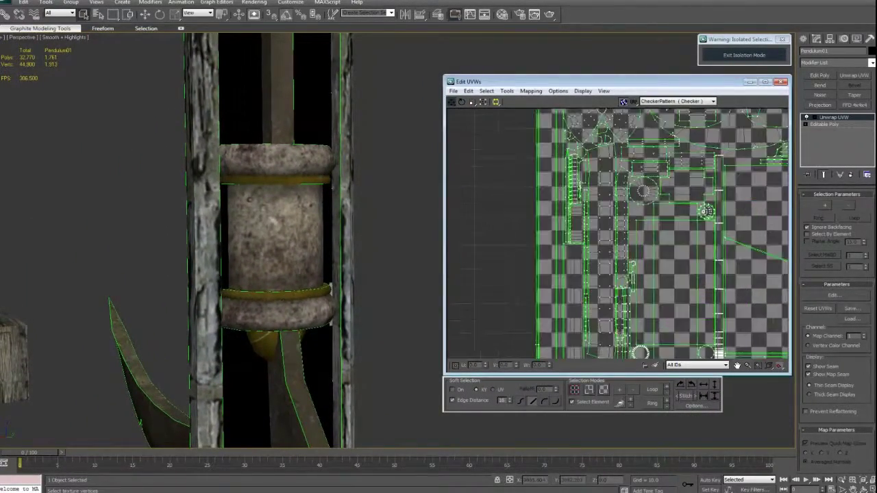
pyautogui.click(604, 389)
pyautogui.hotkey('ctrl', 'a')
pyautogui.hotkey('ctrl', 'd')
pyautogui.moveTo(585, 156); pyautogui.dragTo(588, 181, button='middle')
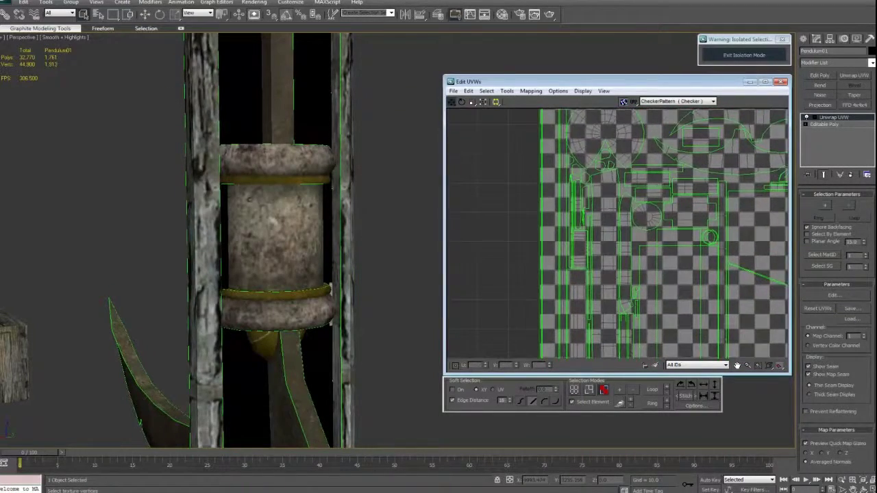
pyautogui.scroll(5, 589, 182)
pyautogui.click(291, 161)
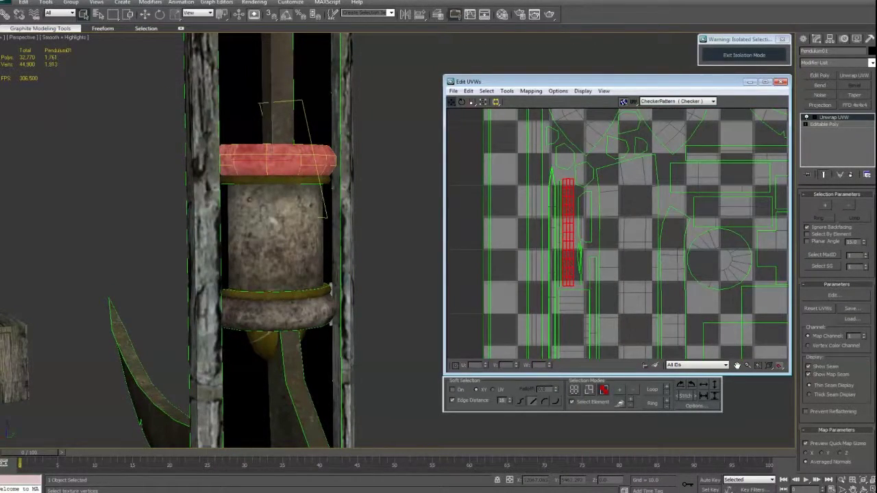
# Select both yellow bands around the pendulum's stone collar and examine their overlapping UV shells.
pyautogui.click(289, 181)
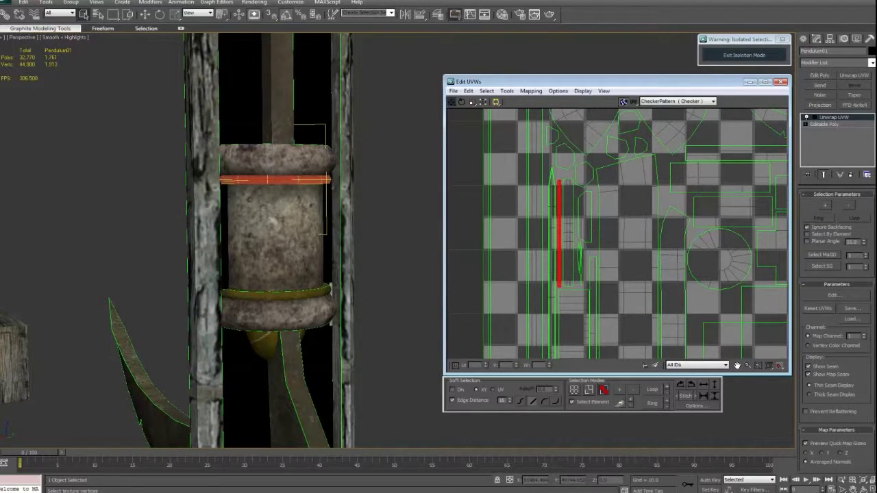
pyautogui.keyDown('ctrl'); pyautogui.click(288, 295); pyautogui.keyUp('ctrl')
pyautogui.moveTo(566, 187); pyautogui.dragTo(557, 214, button='middle')
pyautogui.scroll(2, 558, 214)
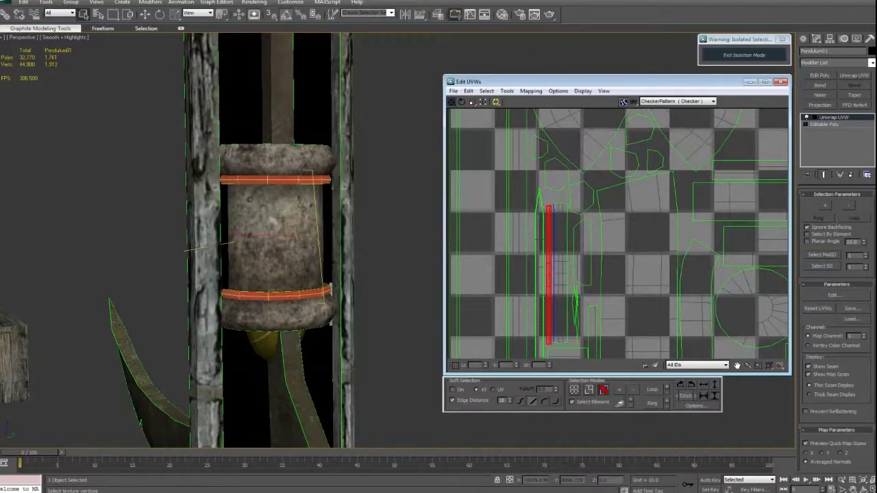
# Select the stone rings' UV shells, move them aside from the other shells, and undo the move.
pyautogui.click(561, 274)
pyautogui.moveTo(560, 274); pyautogui.dragTo(623, 274)
pyautogui.hotkey('ctrl', 'z')
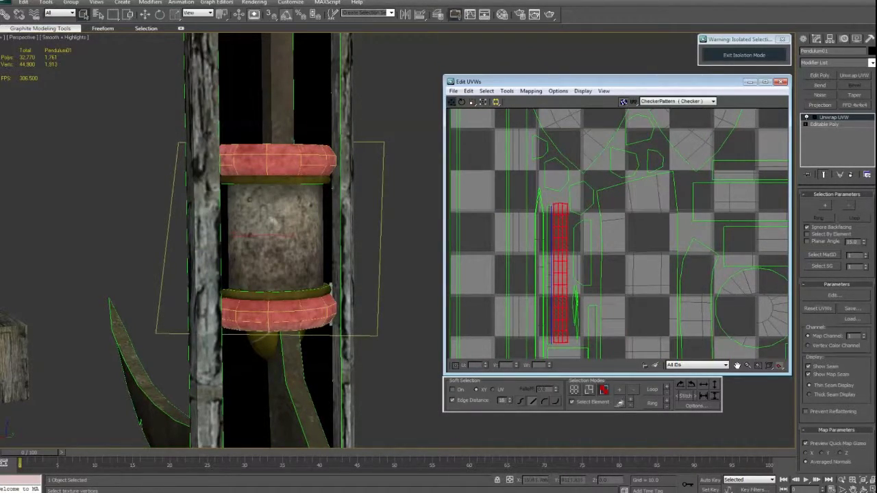
# Select the yellow bands' overlapping UV shells and check on the model which collar parts share that texture space.
pyautogui.click(404, 255)
pyautogui.click(549, 274)
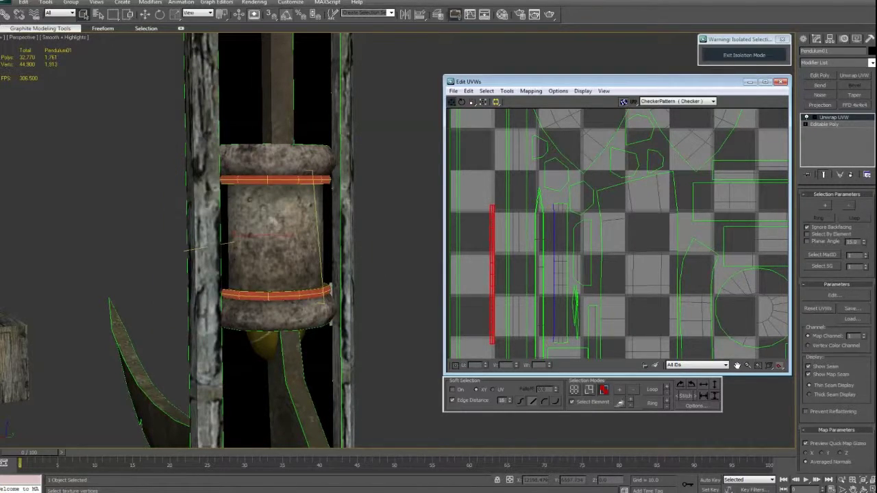
pyautogui.click(404, 268)
pyautogui.scroll(3, 562, 278)
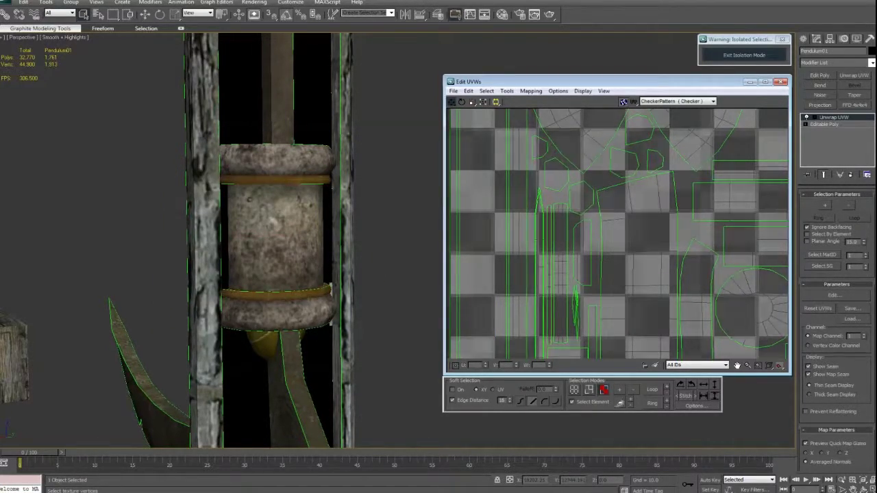
pyautogui.click(548, 277)
pyautogui.click(473, 267)
pyautogui.moveTo(266, 227)
pyautogui.keyDown('alt'); pyautogui.mouseDown(button='middle')
pyautogui.moveTo(245, 251)
pyautogui.moveTo(266, 207)
pyautogui.moveTo(260, 239)
pyautogui.mouseUp(button='middle'); pyautogui.keyUp('alt')
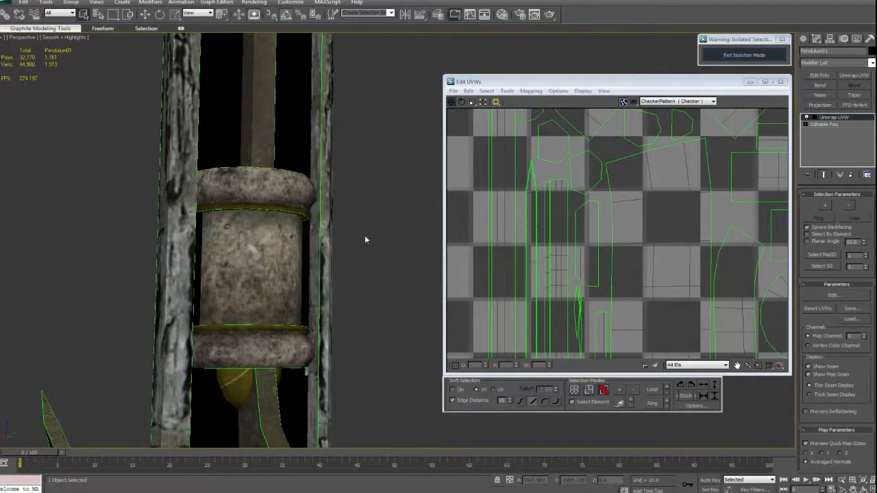
pyautogui.moveTo(547, 277); pyautogui.dragTo(546, 275, button='middle')
pyautogui.click(547, 274)
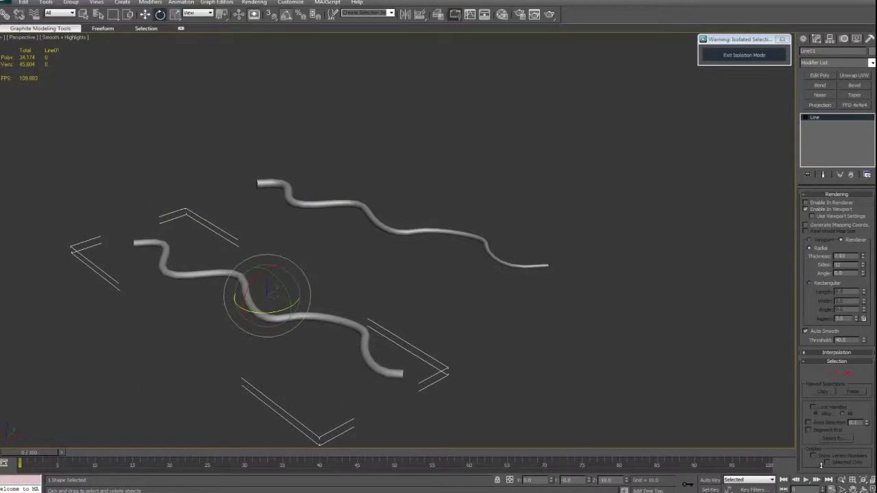
# Select the wavy line of constant thickness and apply an Unwrap UVW modifier to it.
pyautogui.moveTo(553, 361)
pyautogui.mouseDown(button='middle')
pyautogui.moveTo(552, 378)
pyautogui.moveTo(537, 381)
pyautogui.mouseUp(button='middle')
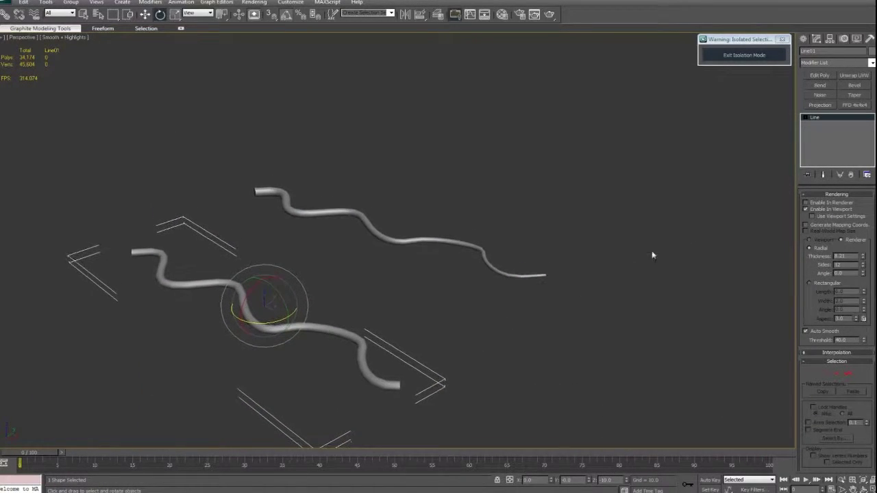
pyautogui.moveTo(543, 295)
pyautogui.mouseDown(button='middle')
pyautogui.moveTo(540, 276)
pyautogui.moveTo(532, 294)
pyautogui.mouseUp(button='middle')
pyautogui.click(461, 307)
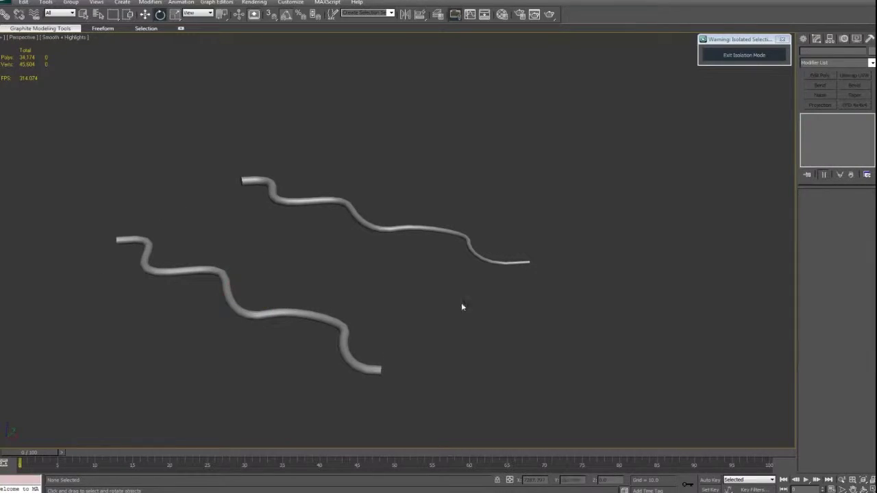
pyautogui.moveTo(287, 327); pyautogui.dragTo(289, 327)
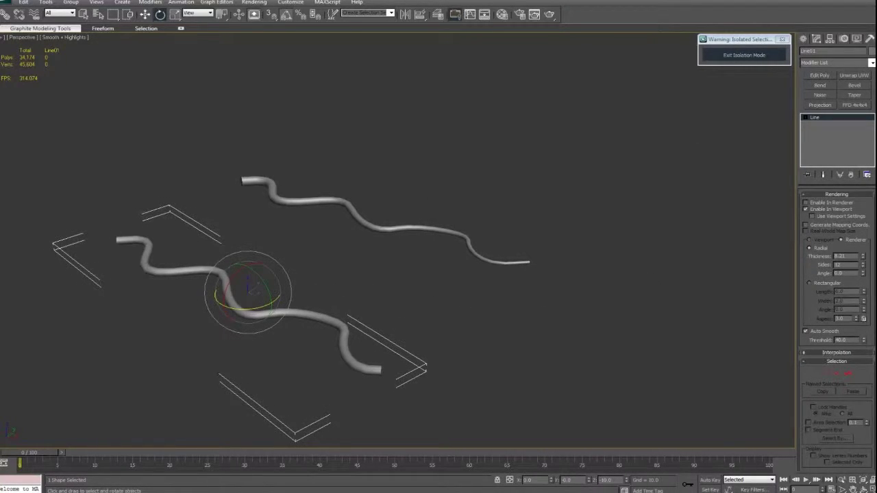
pyautogui.moveTo(408, 249); pyautogui.dragTo(404, 245, button='middle')
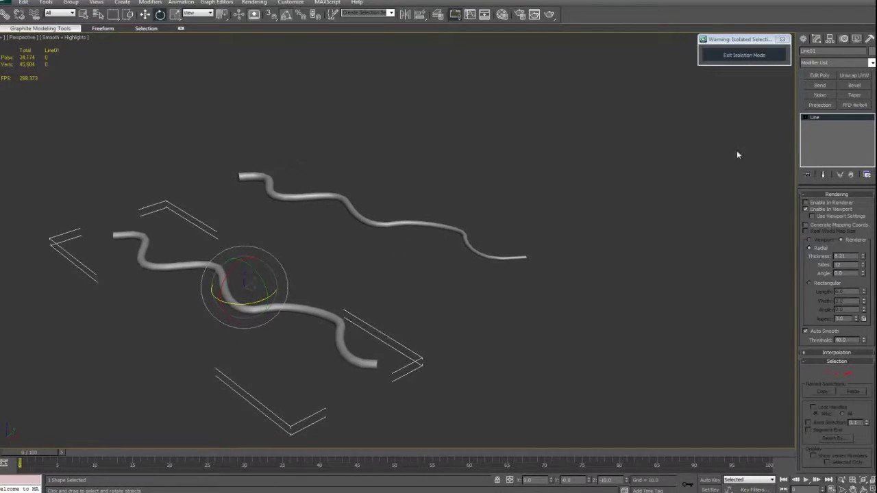
pyautogui.click(860, 77)
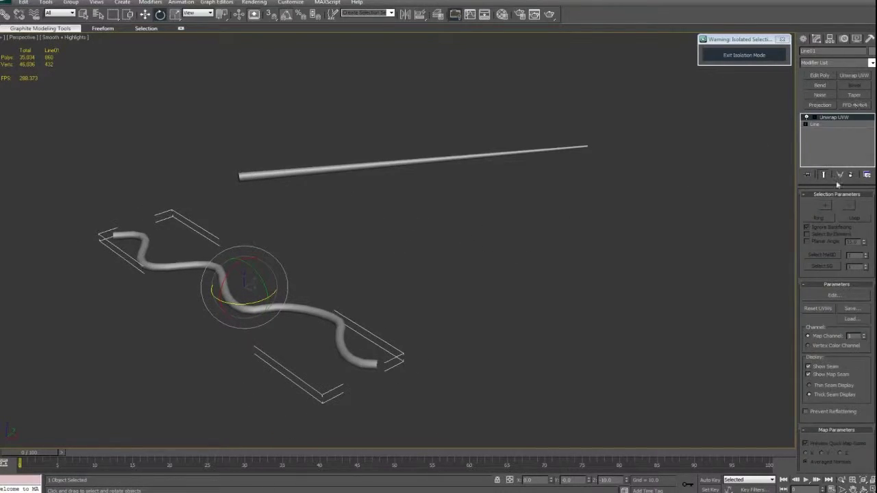
# Open the tapered, path-deformed cylinder's UVs for editing, move the editor clear of the model and switch to face selection.
pyautogui.click(833, 296)
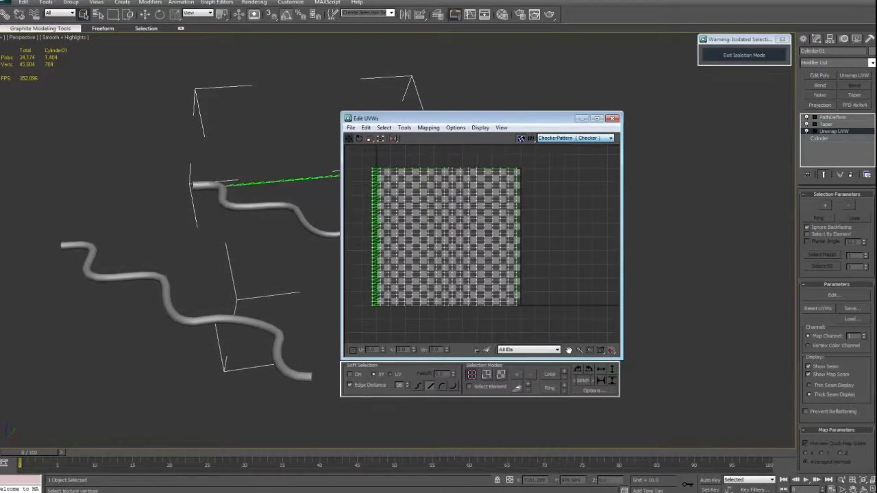
pyautogui.moveTo(425, 120); pyautogui.dragTo(499, 133)
pyautogui.scroll(5, 358, 285)
pyautogui.moveTo(507, 261); pyautogui.dragTo(527, 270, button='middle')
pyautogui.click(577, 384)
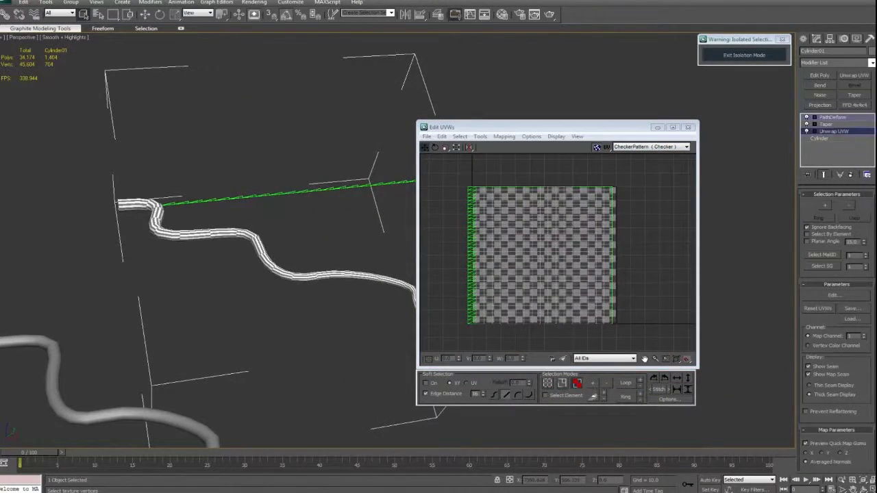
# Select all of the cylinder's UV faces and stretch them vertically to even out the checker squares along the tube.
pyautogui.moveTo(453, 180); pyautogui.dragTo(626, 327)
pyautogui.scroll(4, 541, 297)
pyautogui.click(445, 147)
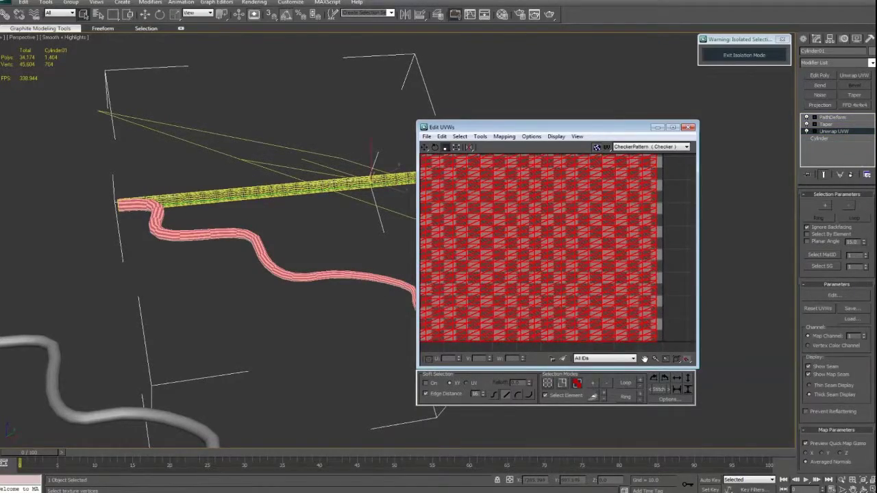
pyautogui.keyDown('shift'); pyautogui.moveTo(552, 257); pyautogui.dragTo(552, 177); pyautogui.keyUp('shift')
pyautogui.scroll(8, 325, 260)
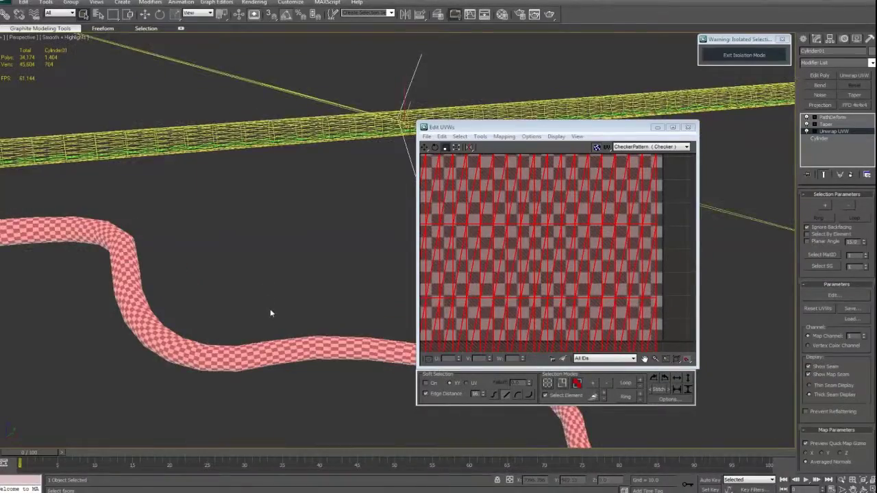
pyautogui.scroll(2, 274, 281)
pyautogui.keyDown('shift'); pyautogui.moveTo(519, 295); pyautogui.dragTo(518, 272); pyautogui.keyUp('shift')
pyautogui.keyDown('shift'); pyautogui.moveTo(534, 324); pyautogui.dragTo(534, 309); pyautogui.keyUp('shift')
# Scale the elongated UV shell down uniformly to a narrow strip that fits the height of the checker square.
pyautogui.moveTo(267, 281); pyautogui.dragTo(267, 200, button='middle')
pyautogui.moveTo(569, 243); pyautogui.dragTo(578, 229, button='middle')
pyautogui.scroll(-5, 577, 228)
pyautogui.moveTo(570, 228); pyautogui.dragTo(570, 271)
pyautogui.moveTo(570, 228); pyautogui.dragTo(571, 248)
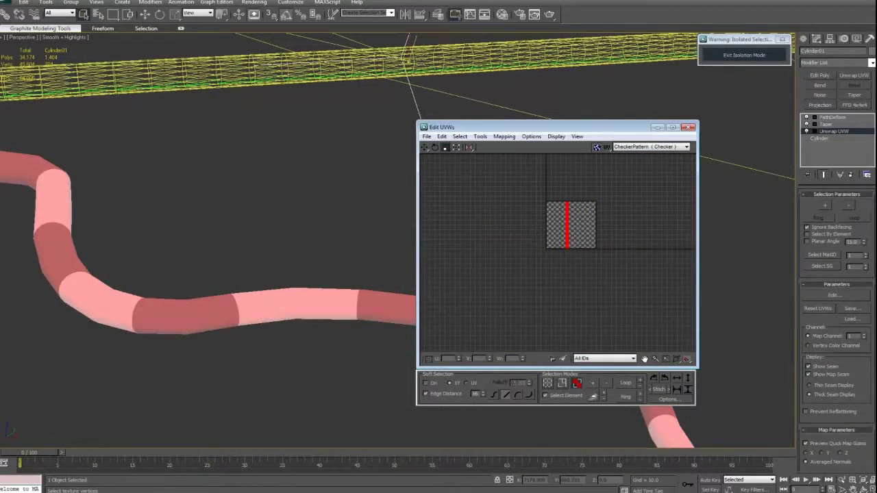
# Move the narrow UV strip horizontally to near the left edge of the checker square.
pyautogui.scroll(6, 571, 248)
pyautogui.moveTo(571, 248); pyautogui.dragTo(589, 356, button='middle')
pyautogui.press('w')
pyautogui.moveTo(570, 254); pyautogui.dragTo(491, 254)
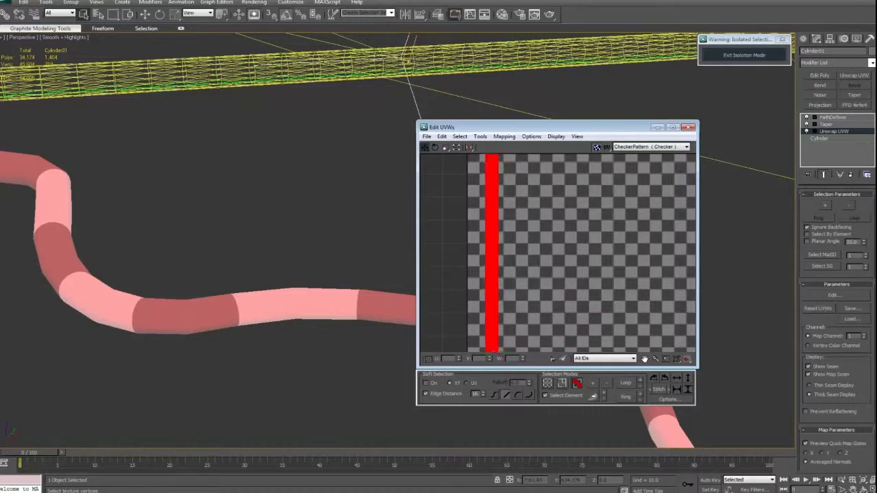
pyautogui.scroll(-4, 547, 253)
# Open the Relax Tool for the selected UV strip.
pyautogui.click(480, 137)
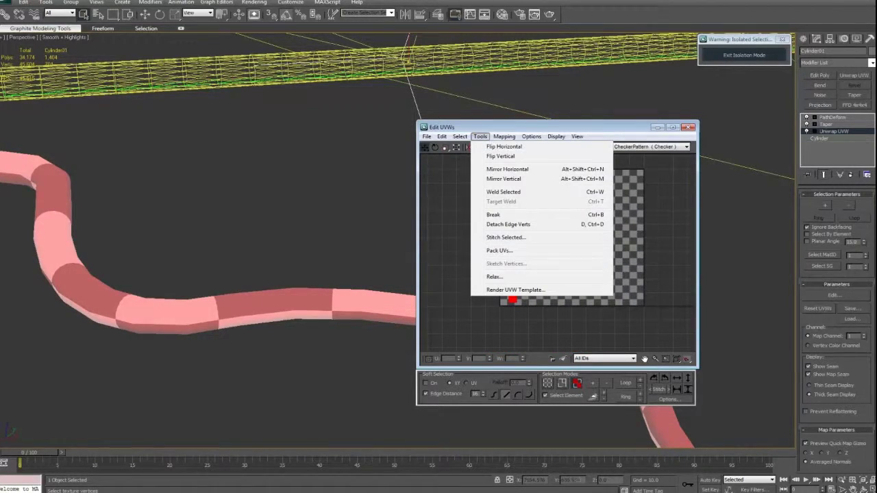
pyautogui.click(492, 274)
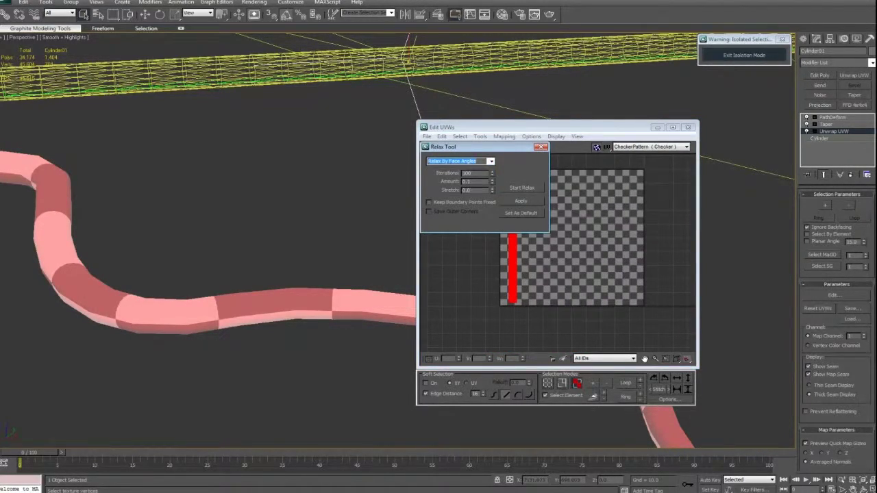